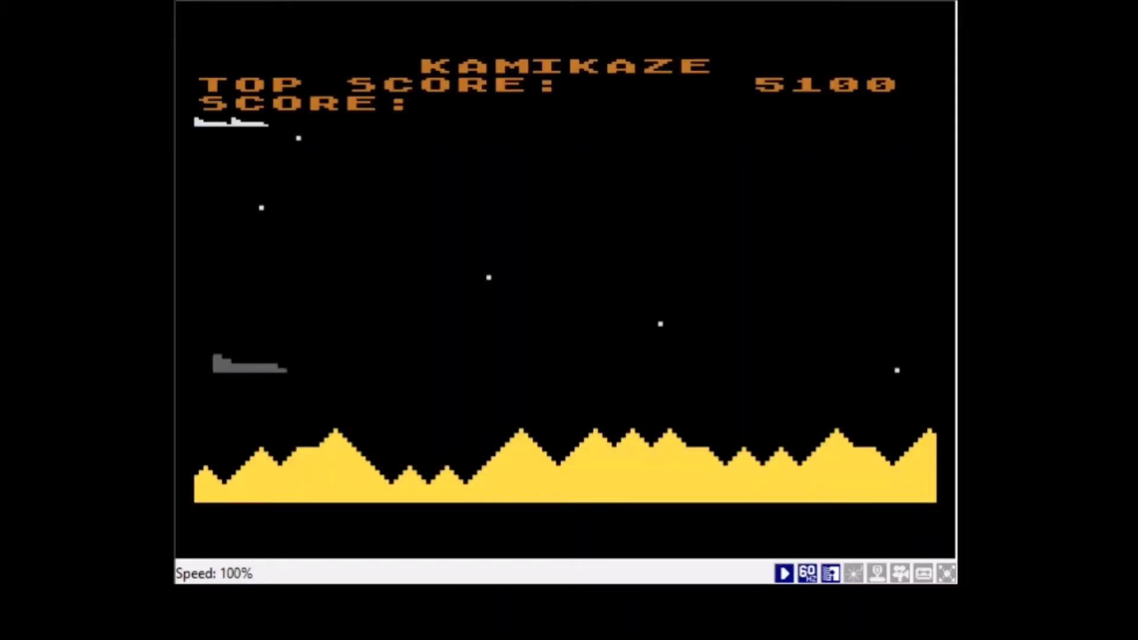
- Start Kamikaze and steer the ship up, down and right while firing at enemies
{"action": "key", "text": "Up"}
{"action": "key", "text": "Down"}
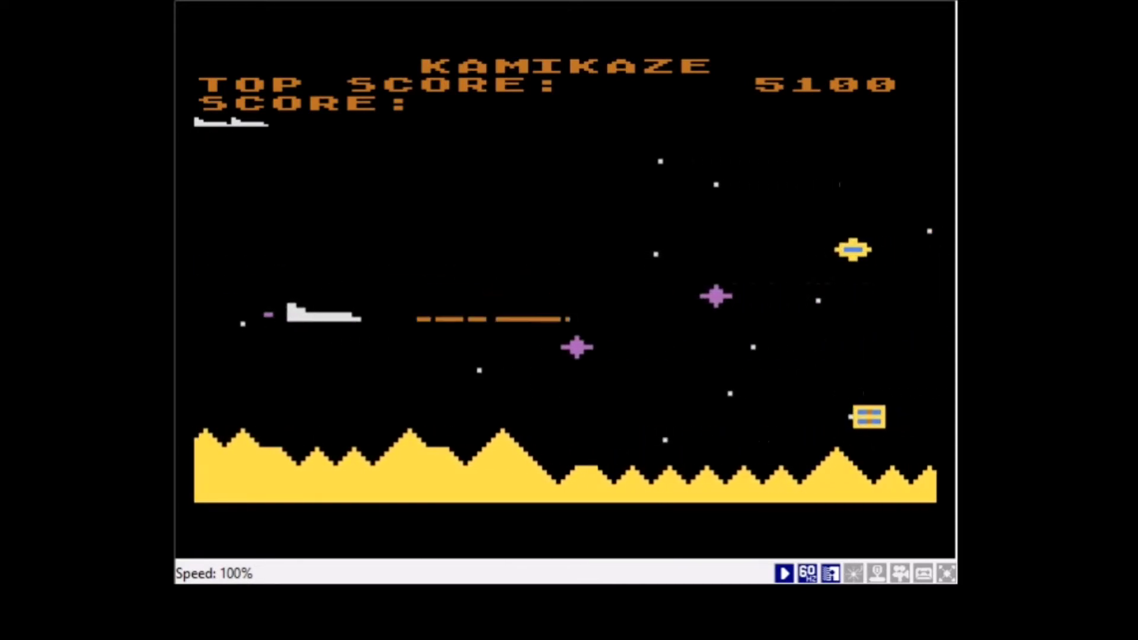
{"action": "key", "text": "Up"}
{"action": "key", "text": "Down"}
{"action": "key", "text": "Up"}
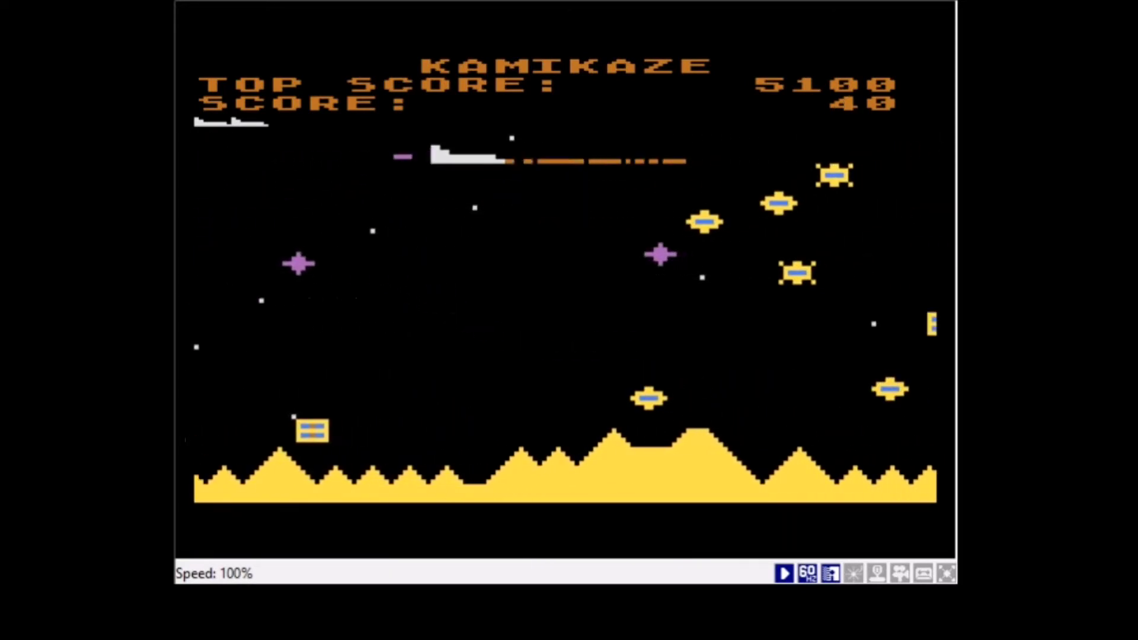
{"action": "key", "text": "Down"}
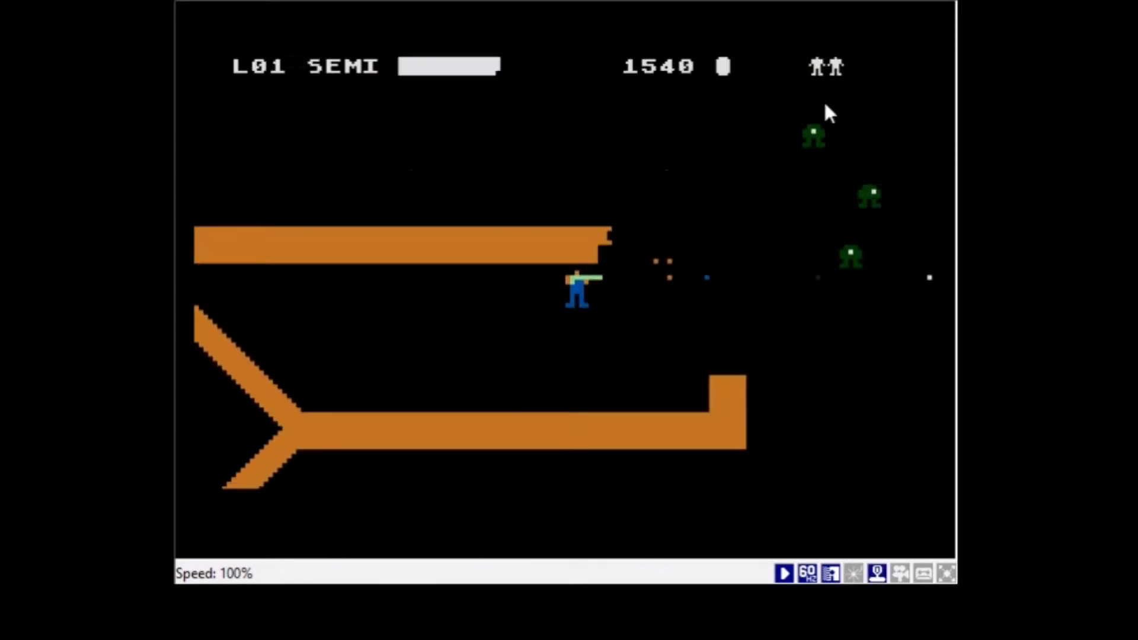
{"action": "key", "text": "Right"}
{"action": "key", "text": "Down"}
{"action": "key", "text": "Down"}
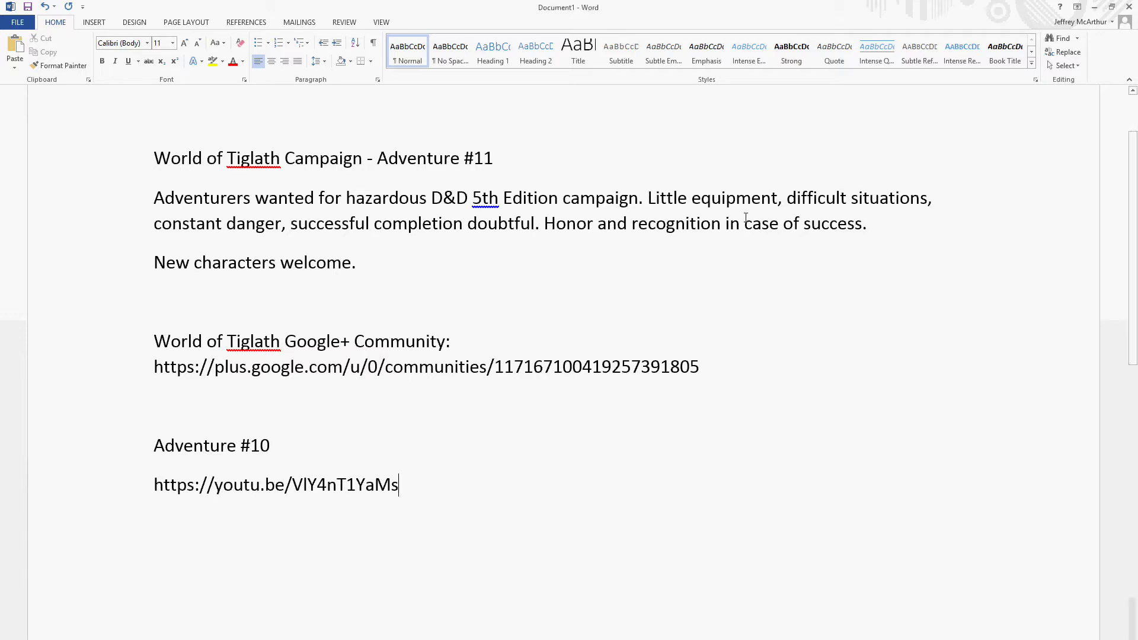
{"action": "left_click_drag", "start_coordinate": [158, 198], "coordinate": [1124, 222]}
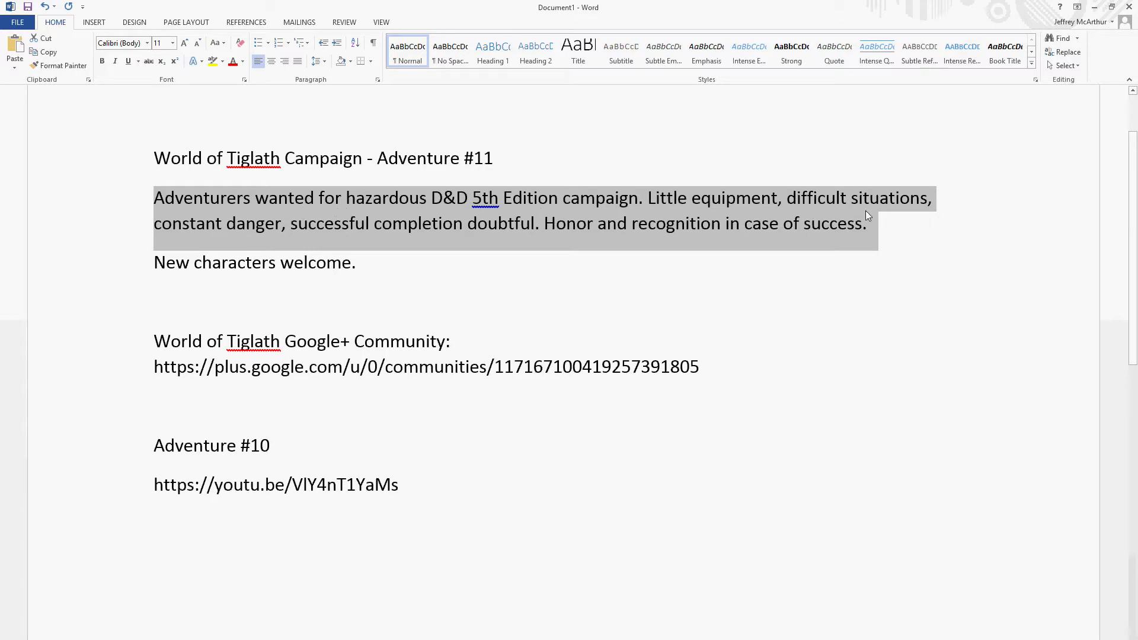
{"action": "left_click", "coordinate": [368, 257]}
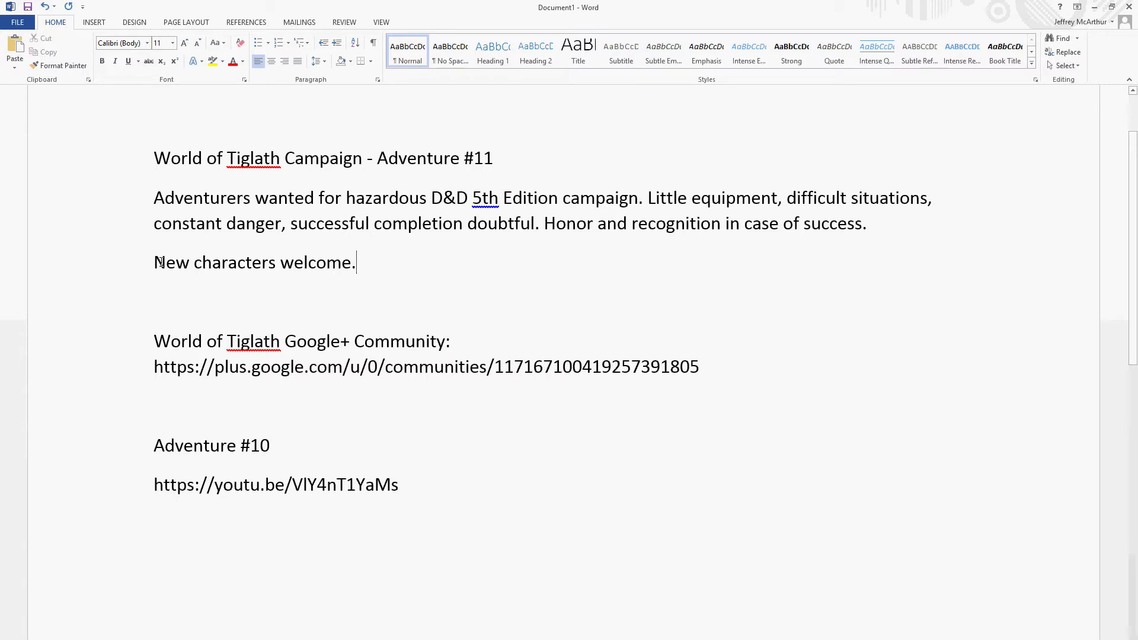
{"action": "left_click_drag", "start_coordinate": [154, 263], "coordinate": [357, 265]}
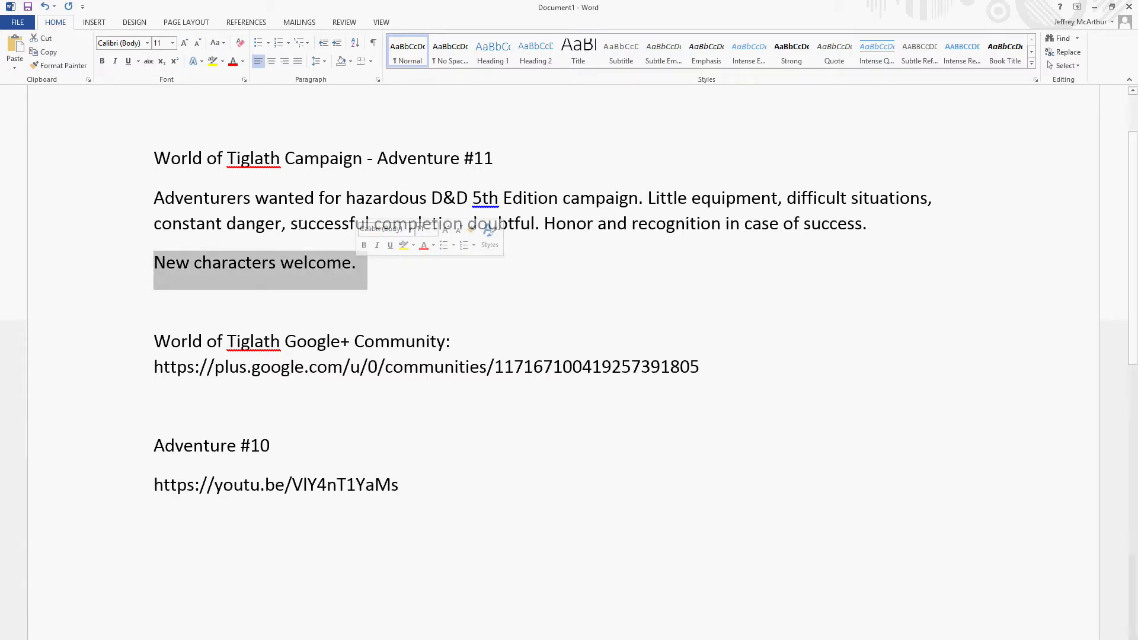
{"action": "left_click", "coordinate": [383, 269]}
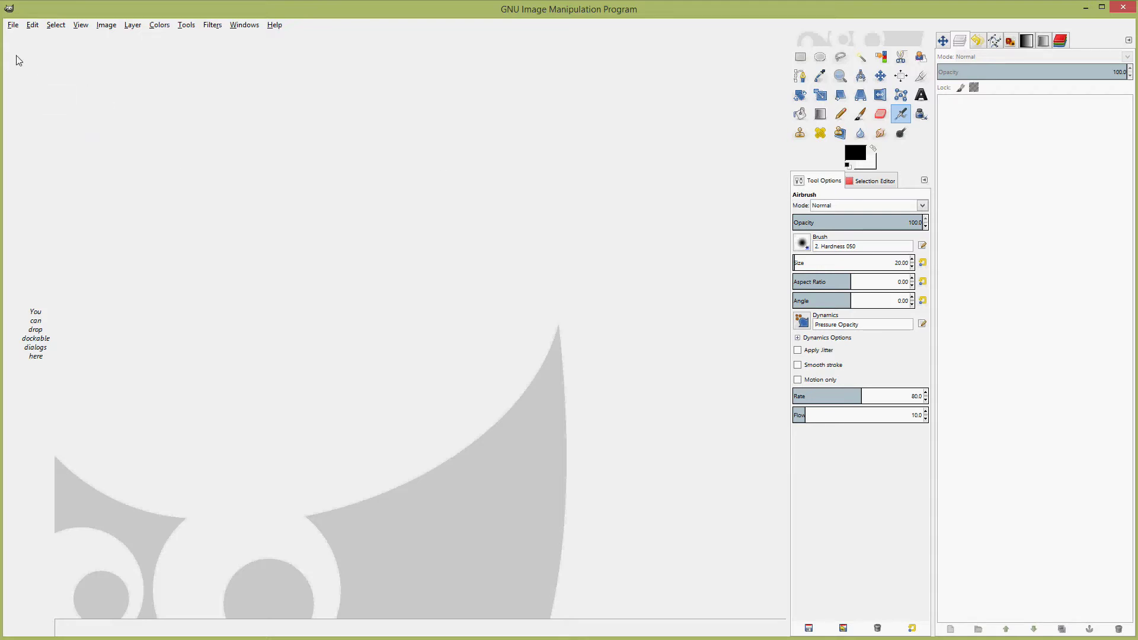
- Open the recent image Tiglath Theme.png in GIMP
{"action": "left_click", "coordinate": [13, 27]}
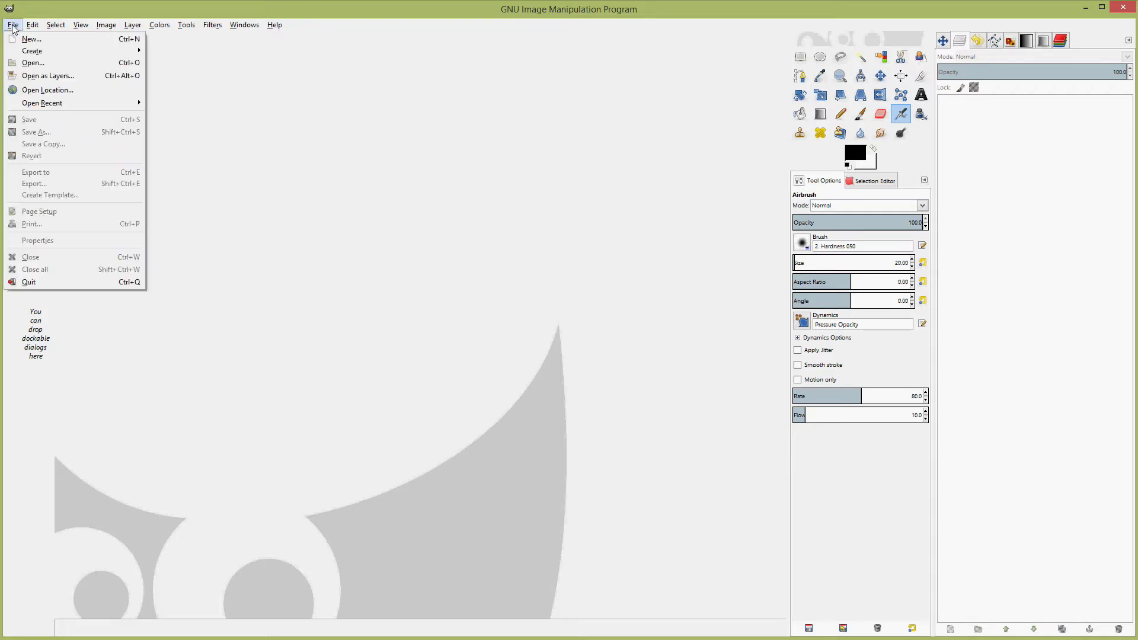
{"action": "mouse_move", "coordinate": [52, 105]}
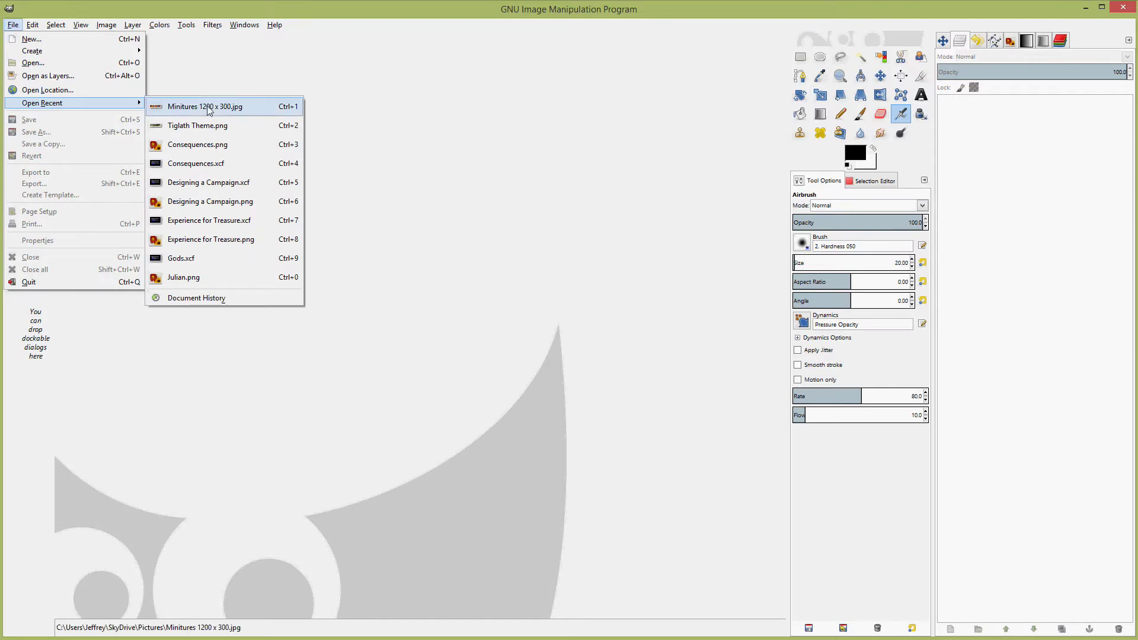
{"action": "left_click", "coordinate": [217, 134]}
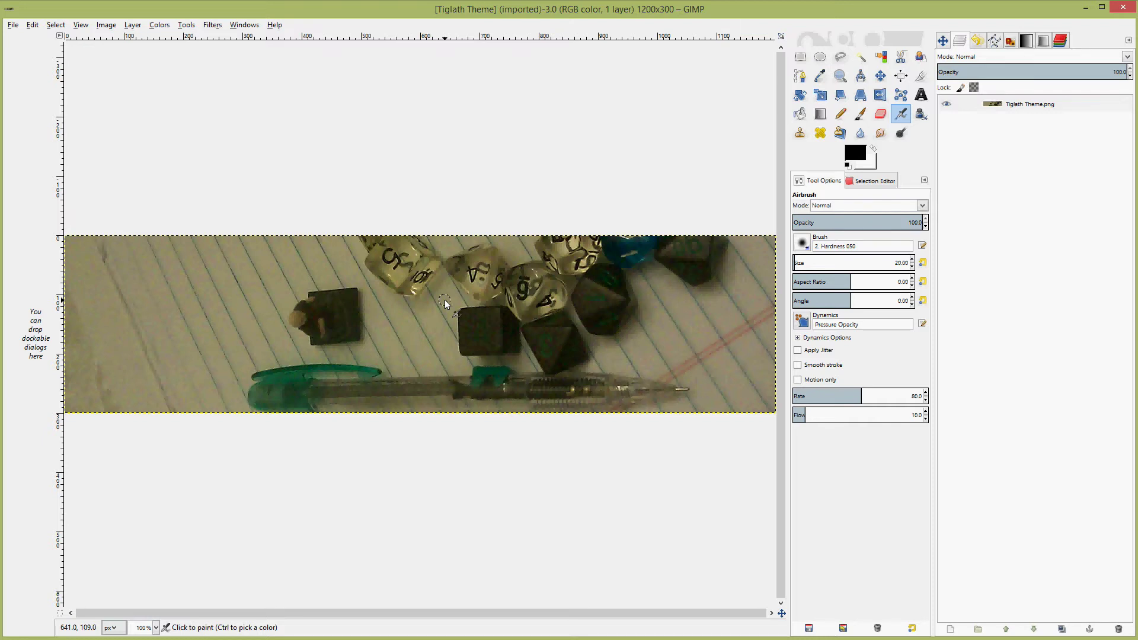
- Confirm the banner is 1200 × 300 pixels in Image Properties, then close the image
{"action": "left_click", "coordinate": [101, 25]}
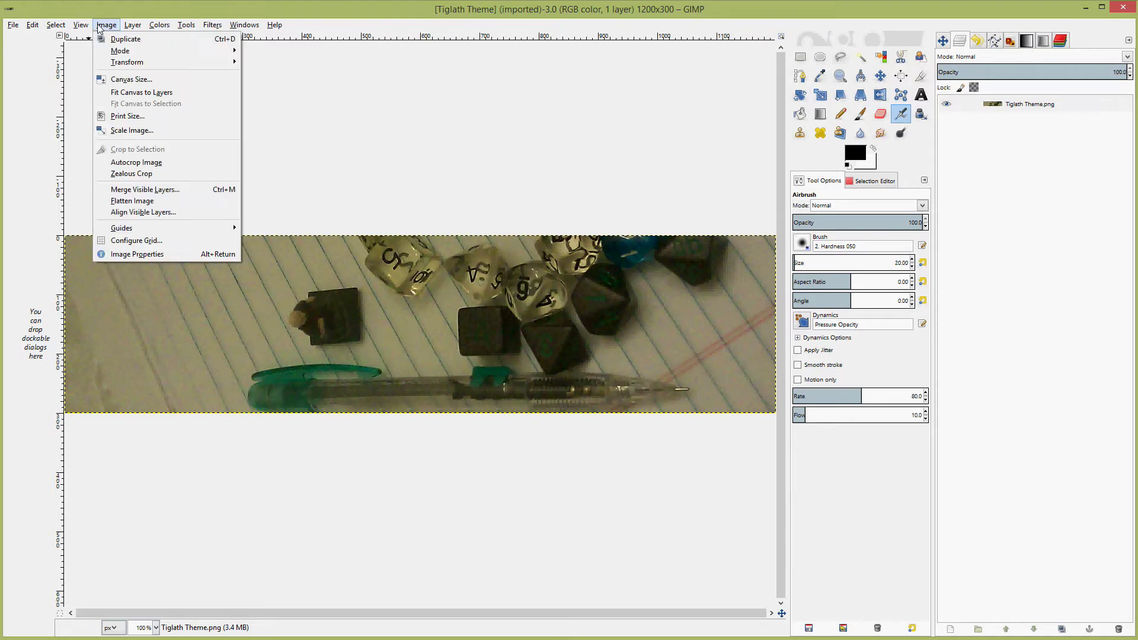
{"action": "left_click", "coordinate": [138, 256]}
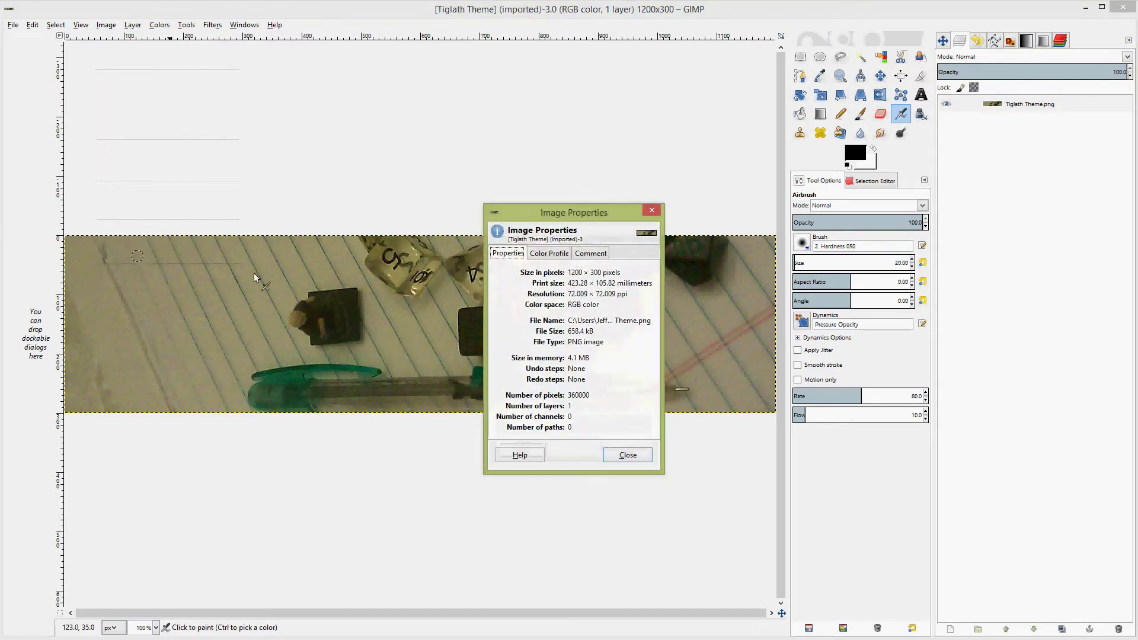
{"action": "left_click", "coordinate": [628, 457]}
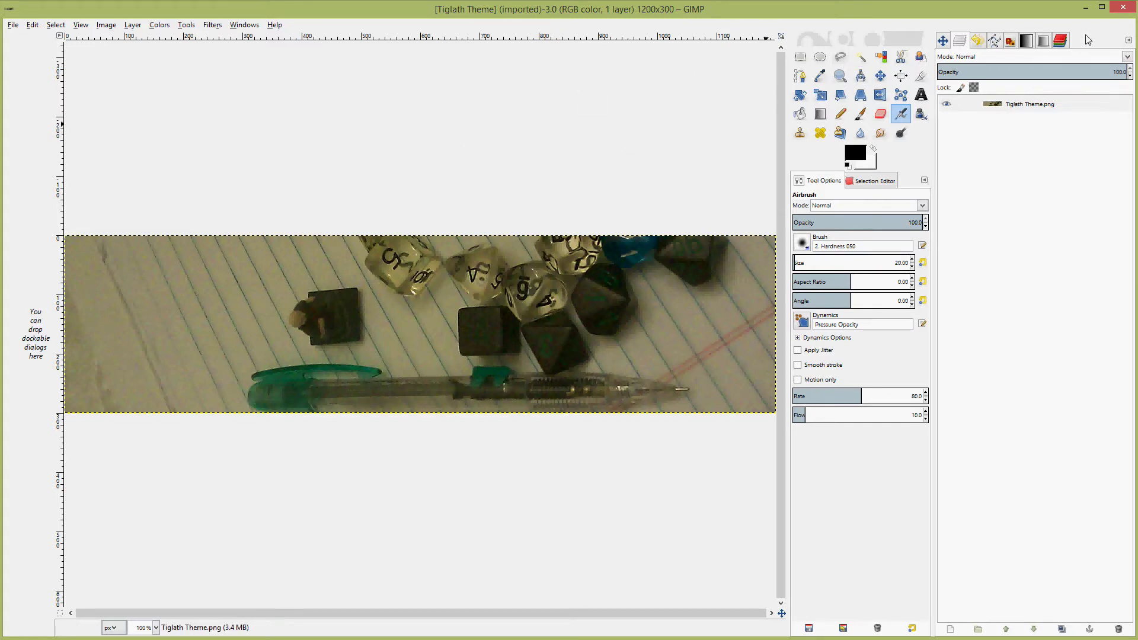
{"action": "left_click", "coordinate": [1124, 7]}
- Quit GIMP, create a new Hangout On Air in Chrome, and bring the Word notes forward
{"action": "left_click", "coordinate": [1125, 8]}
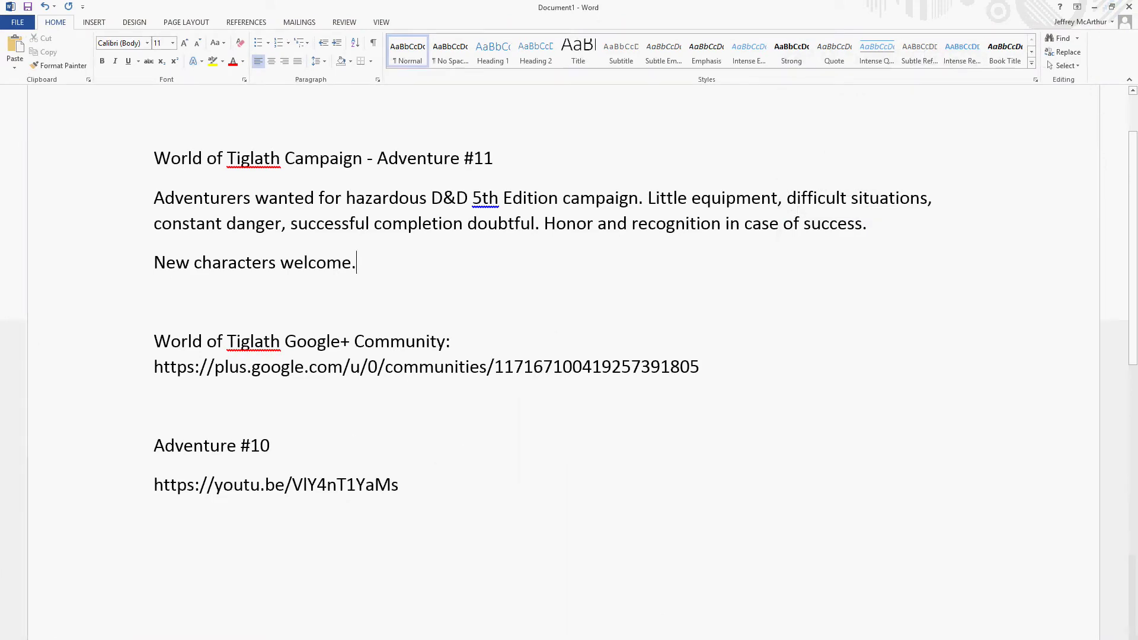
{"action": "key", "text": "alt+Tab"}
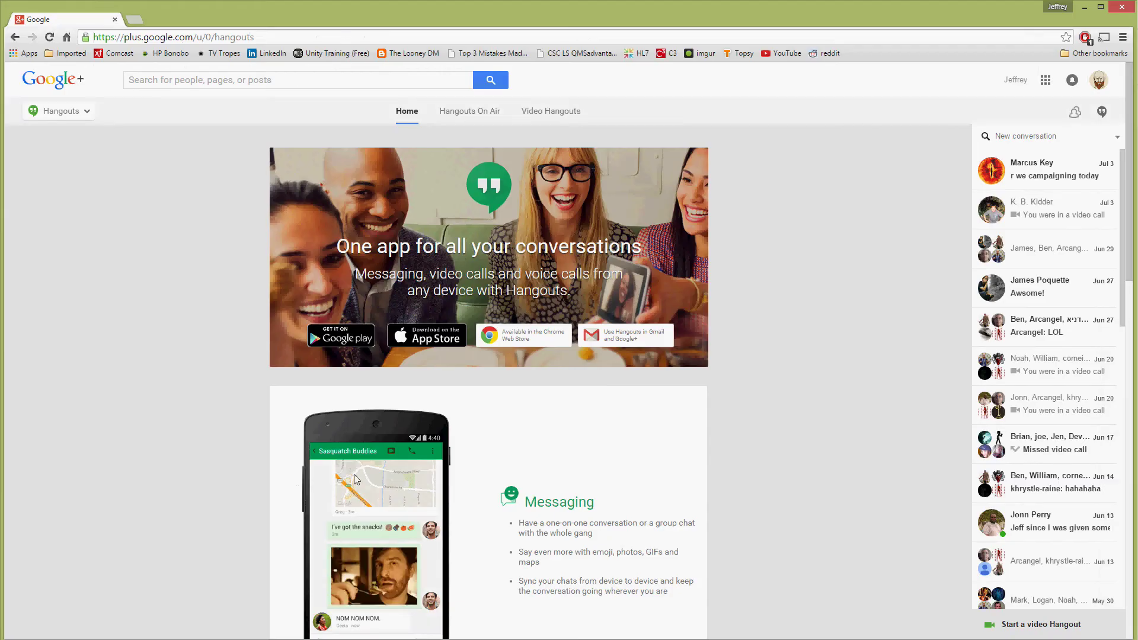
{"action": "left_click", "coordinate": [475, 112]}
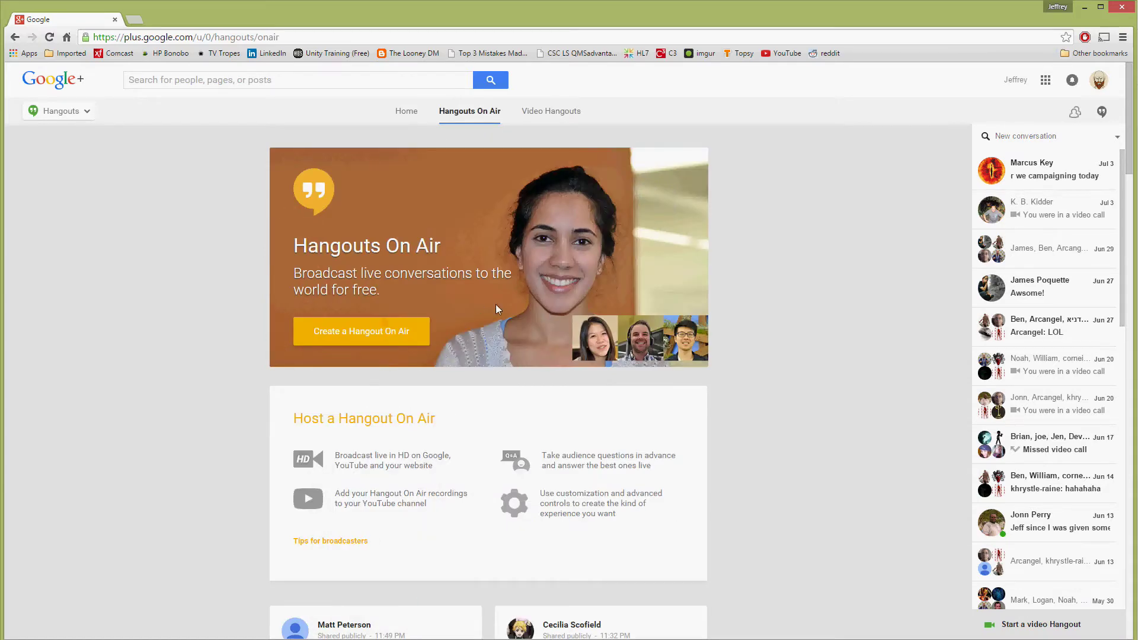
{"action": "left_click", "coordinate": [381, 345]}
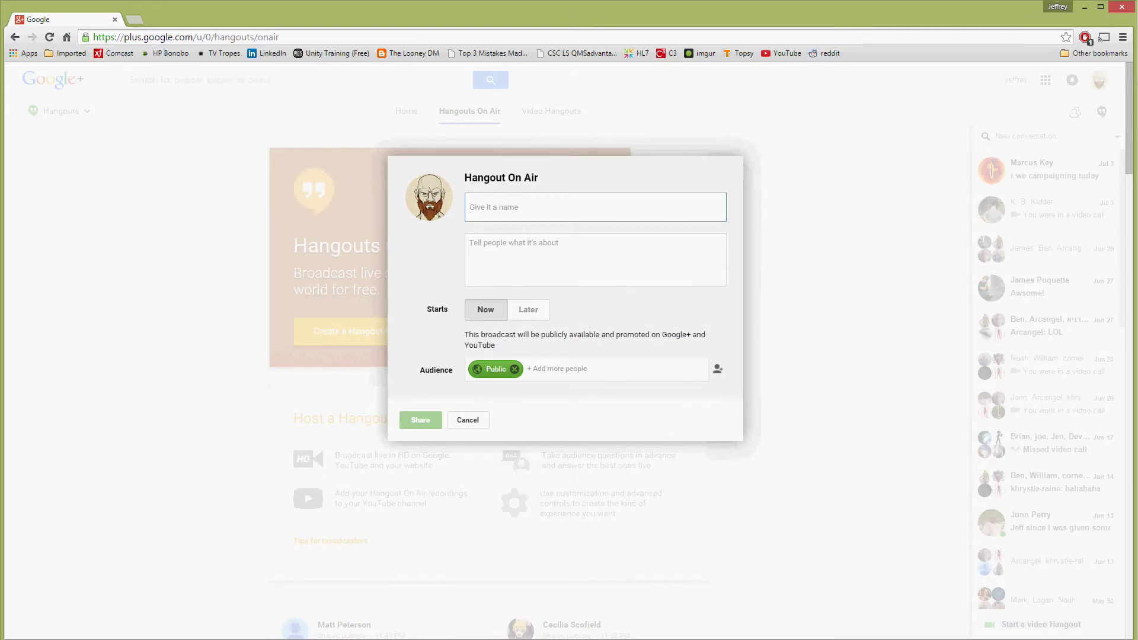
{"action": "mouse_move", "coordinate": [415, 638]}
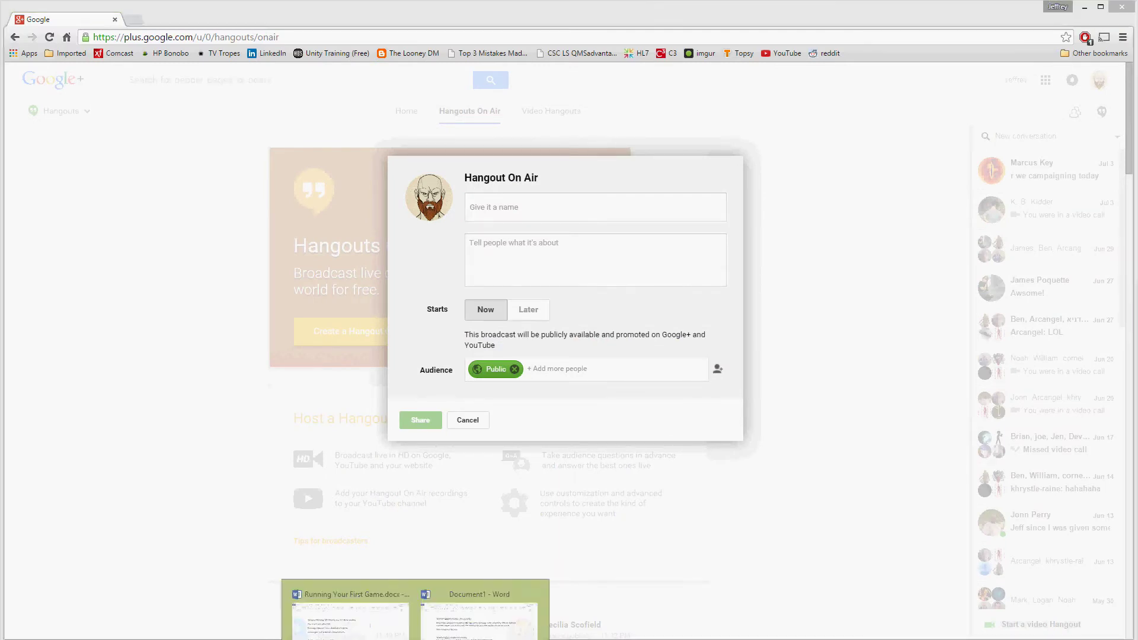
{"action": "left_click", "coordinate": [493, 629]}
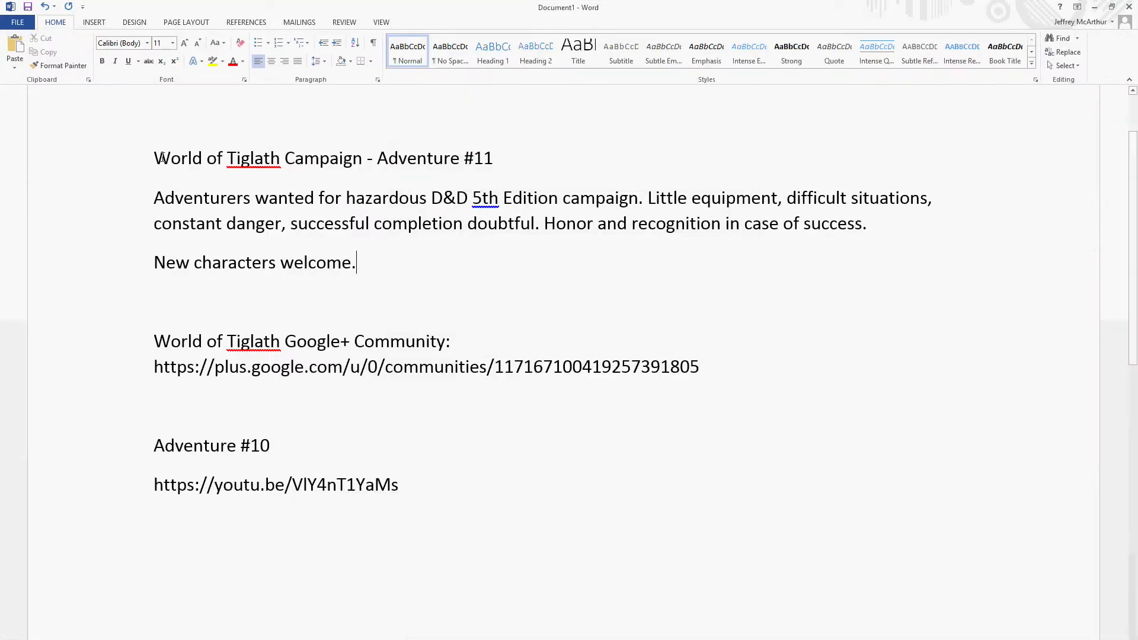
- Snap the Document1 campaign notes to the left half of the screen
{"action": "left_click_drag", "start_coordinate": [155, 158], "coordinate": [591, 162]}
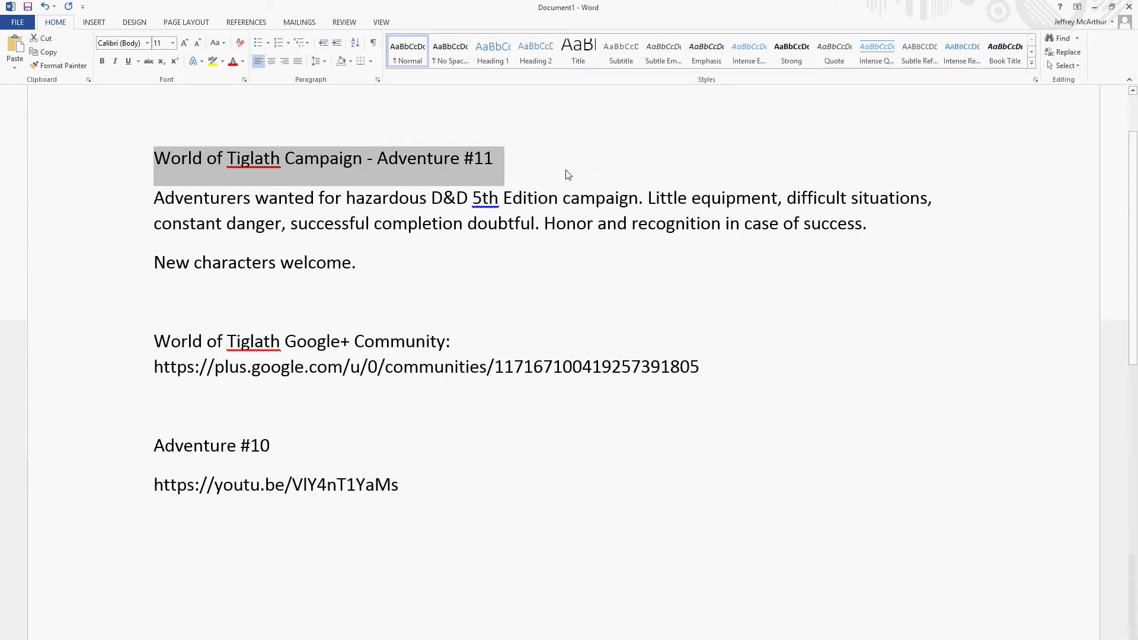
{"action": "key", "text": "Left"}
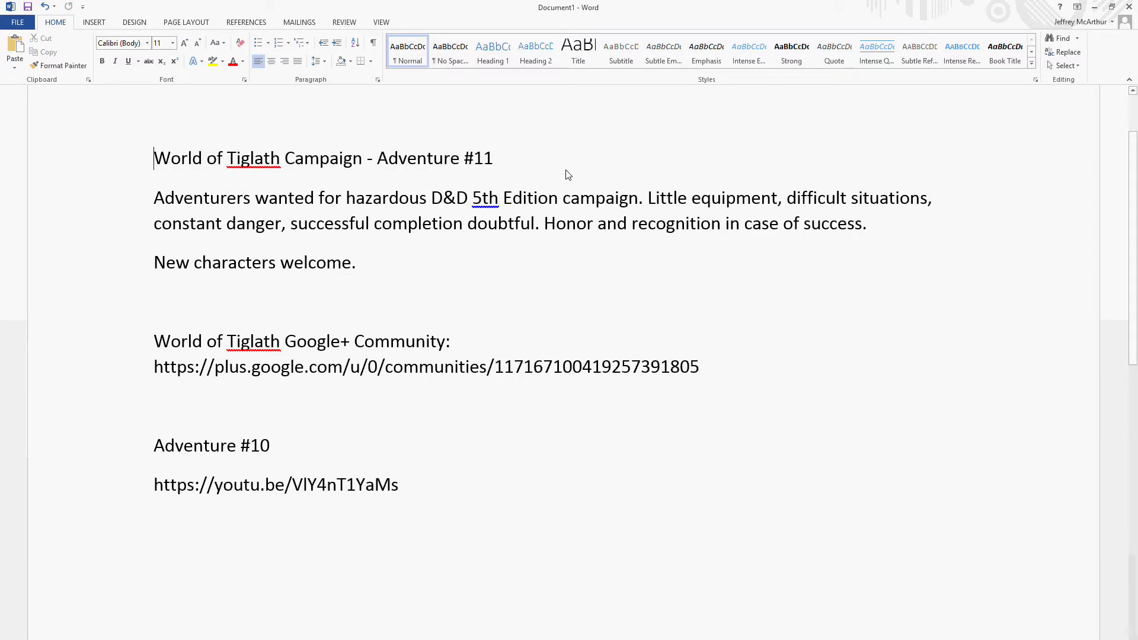
{"action": "key", "text": "super+Left"}
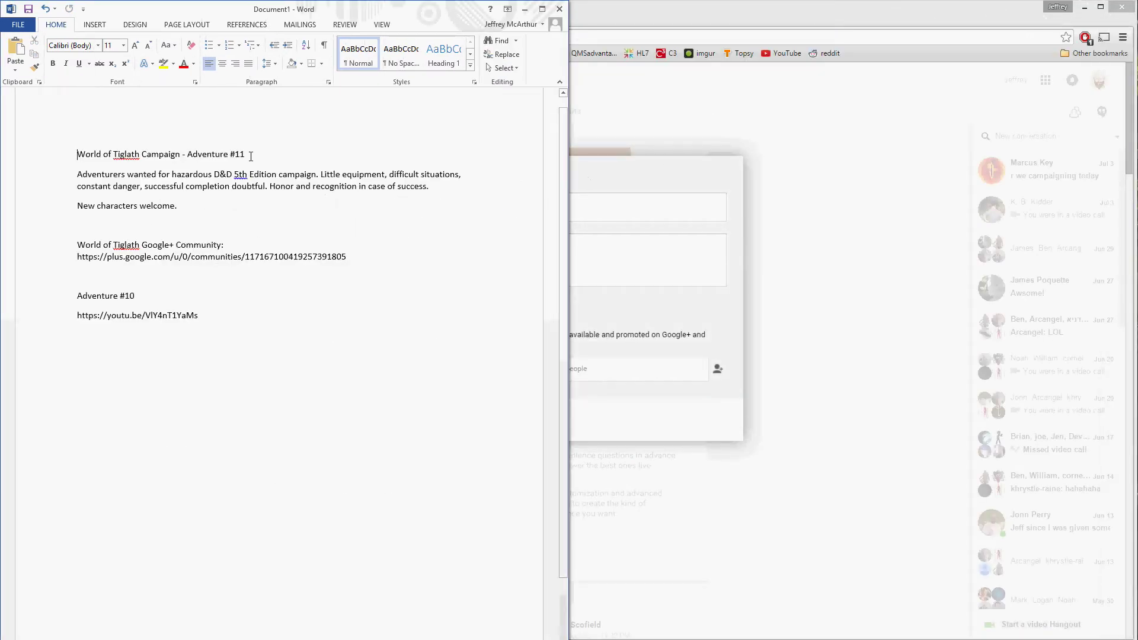
- Paste 'World of Tiglath Campaign - Adventure #11' from Word as the broadcast name
{"action": "left_click_drag", "start_coordinate": [247, 155], "coordinate": [77, 154]}
{"action": "key", "text": "ctrl+c"}
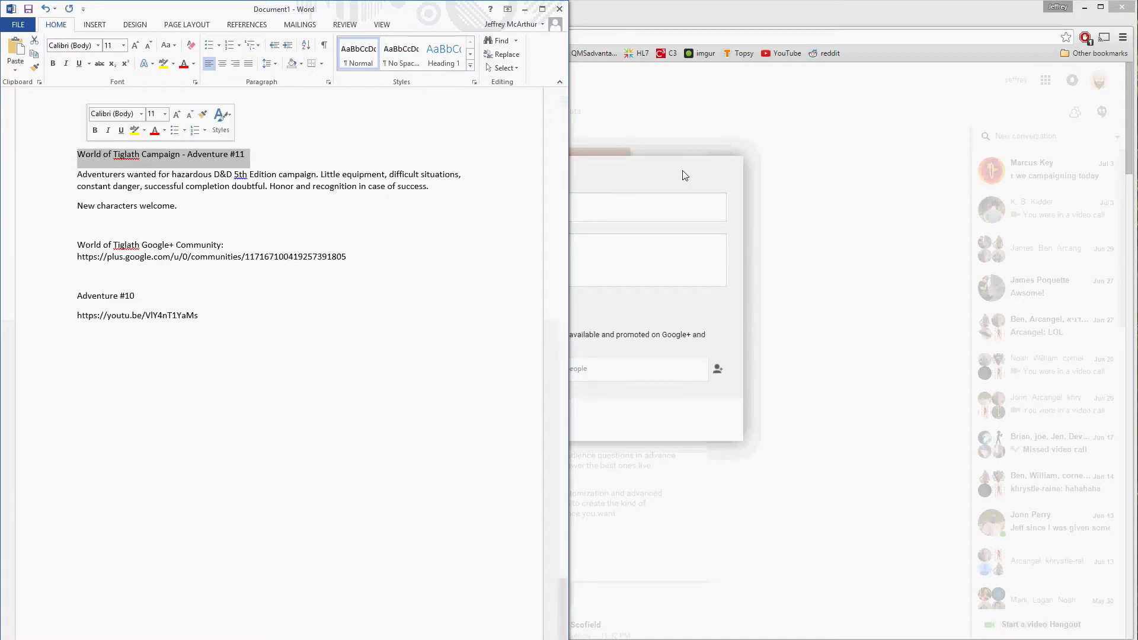
{"action": "left_click", "coordinate": [627, 177]}
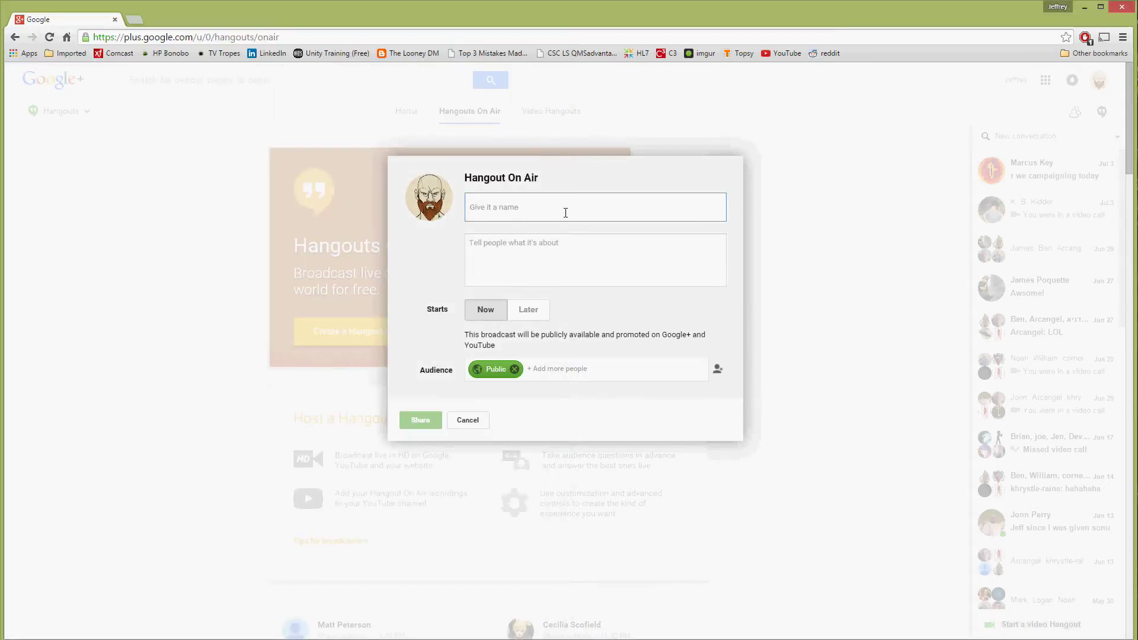
{"action": "key", "text": "ctrl+v"}
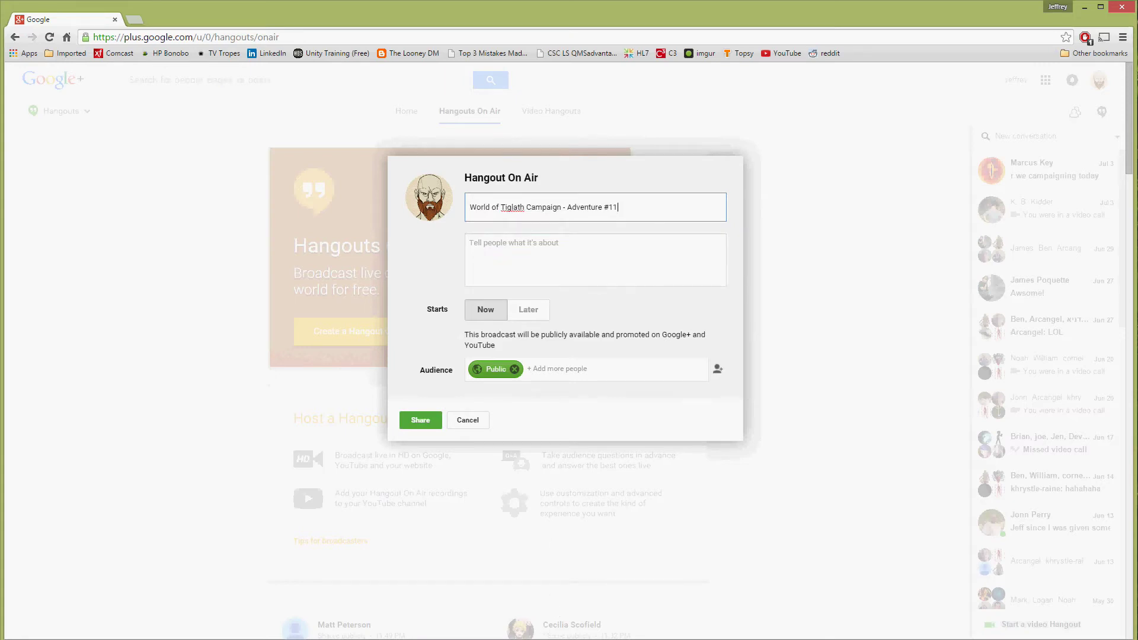
- Copy the adventurers-wanted blurb from Word into the broadcast description box
{"action": "mouse_move", "coordinate": [477, 638]}
{"action": "left_click", "coordinate": [478, 597]}
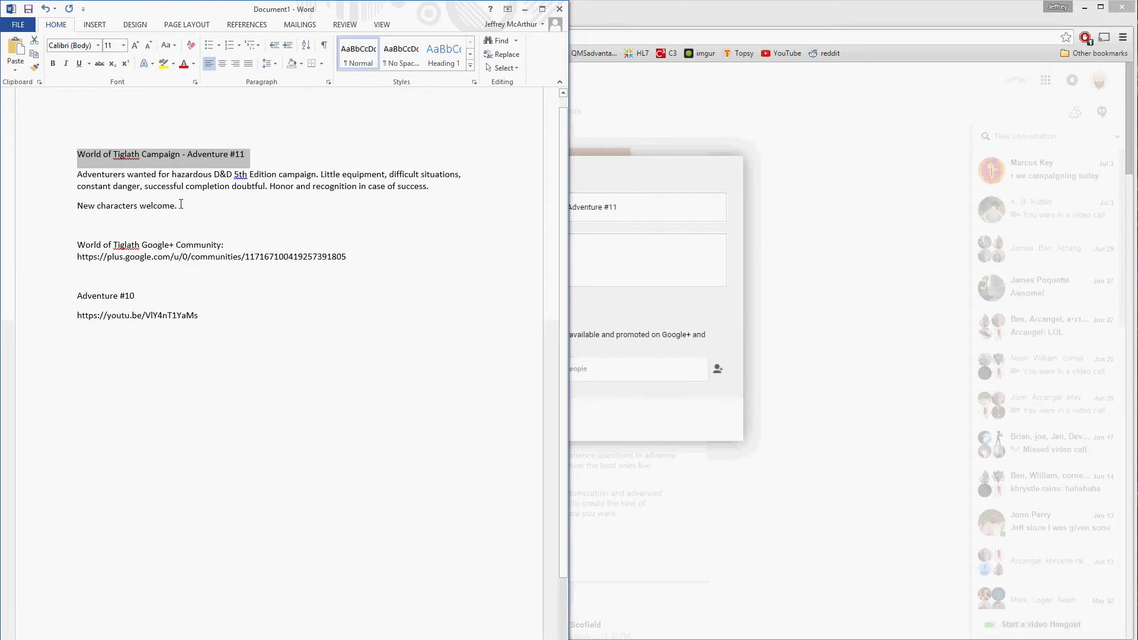
{"action": "left_click_drag", "start_coordinate": [78, 173], "coordinate": [208, 320]}
{"action": "key", "text": "ctrl+c"}
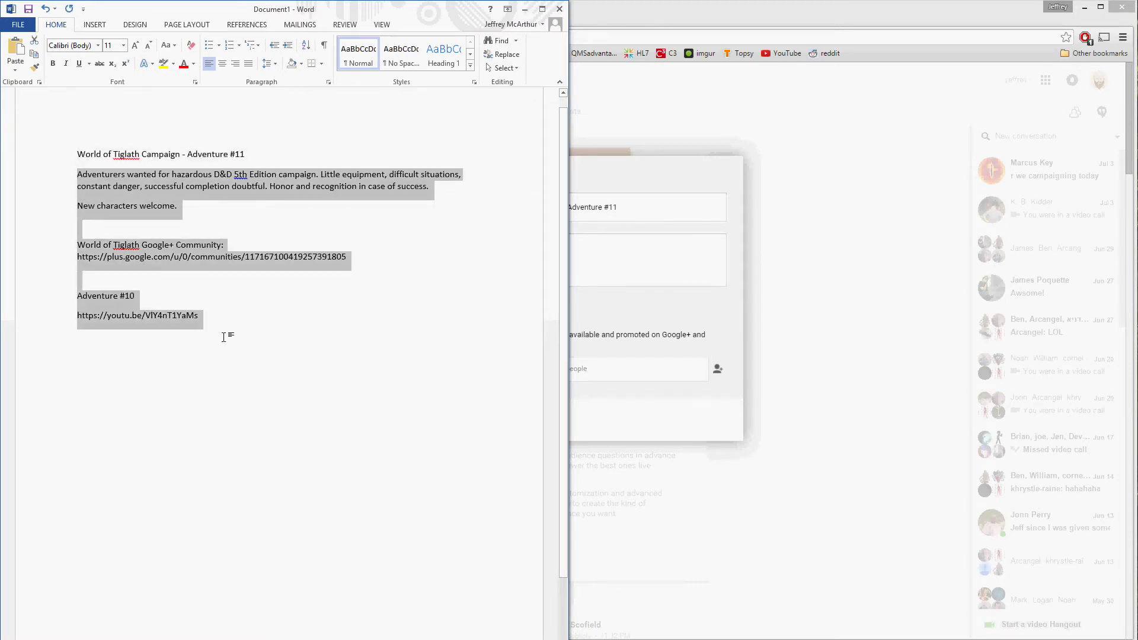
{"action": "left_click", "coordinate": [659, 255]}
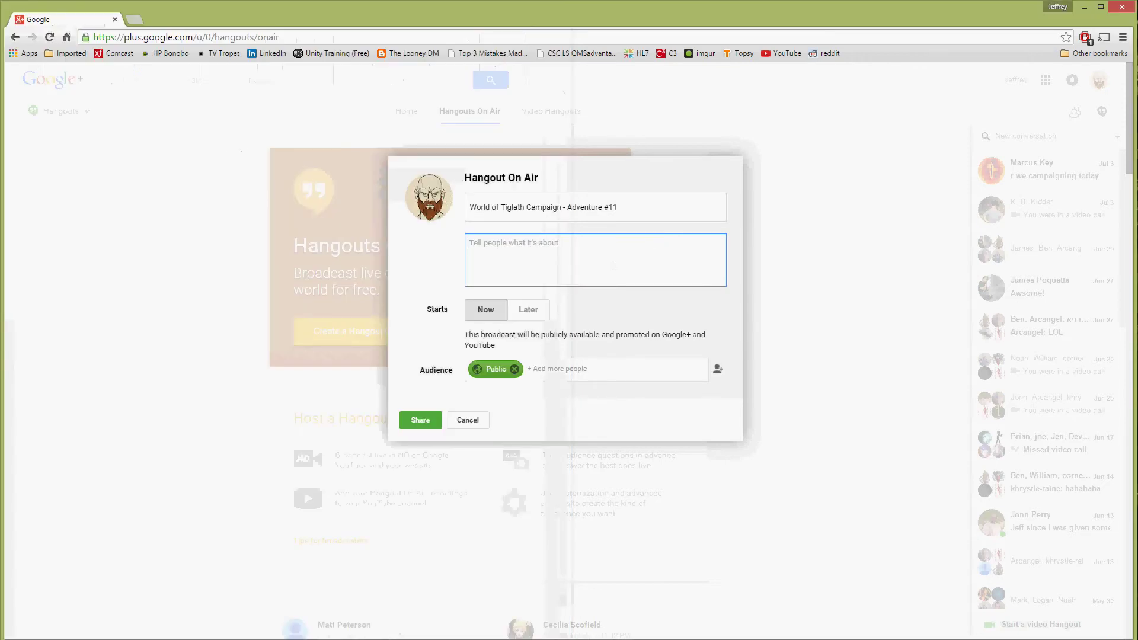
{"action": "key", "text": "ctrl+v"}
{"action": "scroll", "coordinate": [619, 274], "scroll_direction": "up", "scroll_amount": 10}
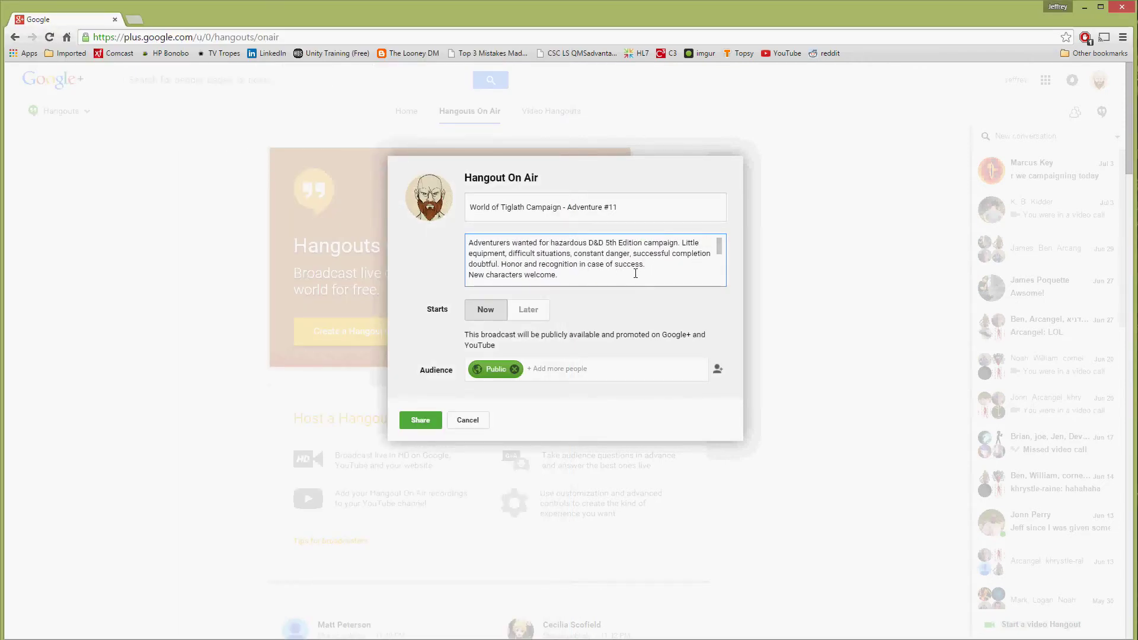
{"action": "key", "text": "Tab"}
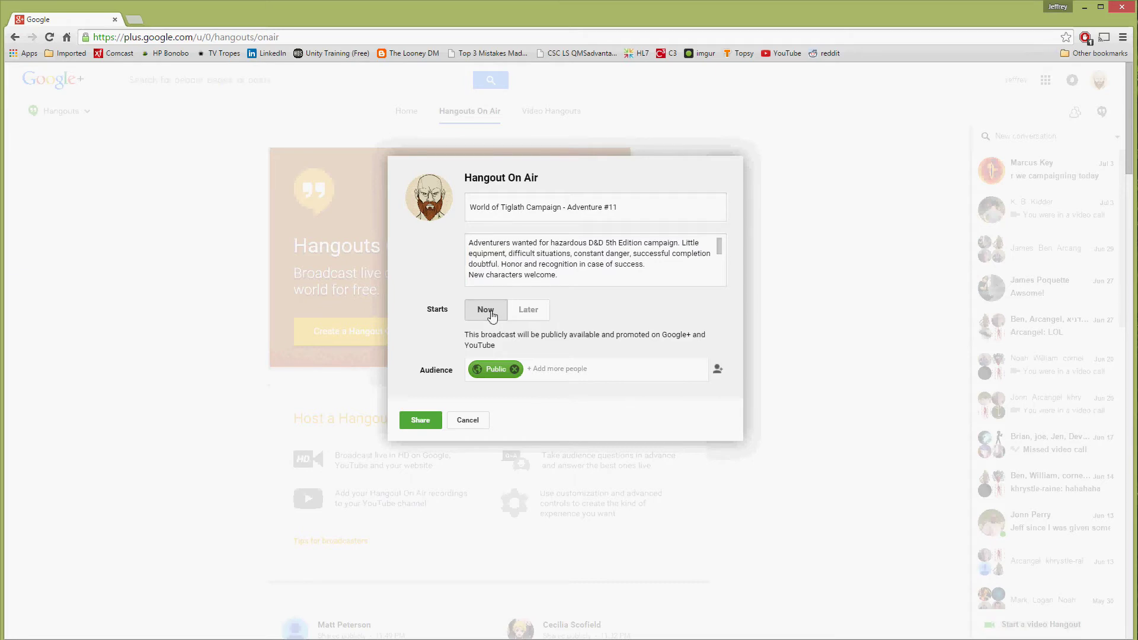
- Choose Later and set the start to Jul 11, 2015, 8:30 PM with duration 3:00
{"action": "left_click", "coordinate": [528, 312]}
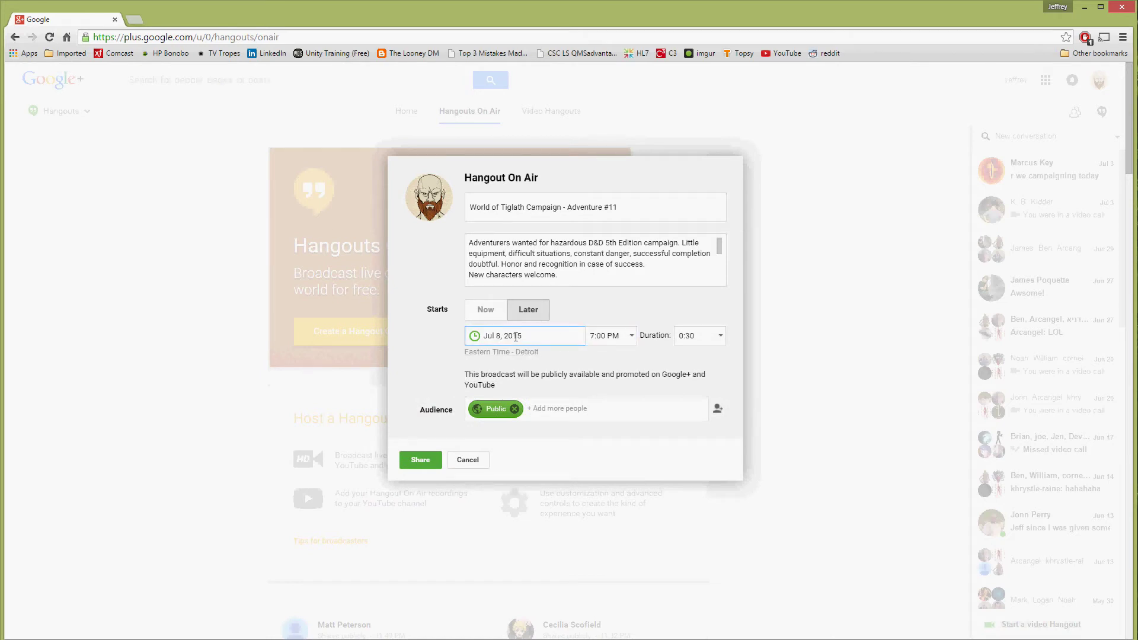
{"action": "left_click", "coordinate": [515, 336]}
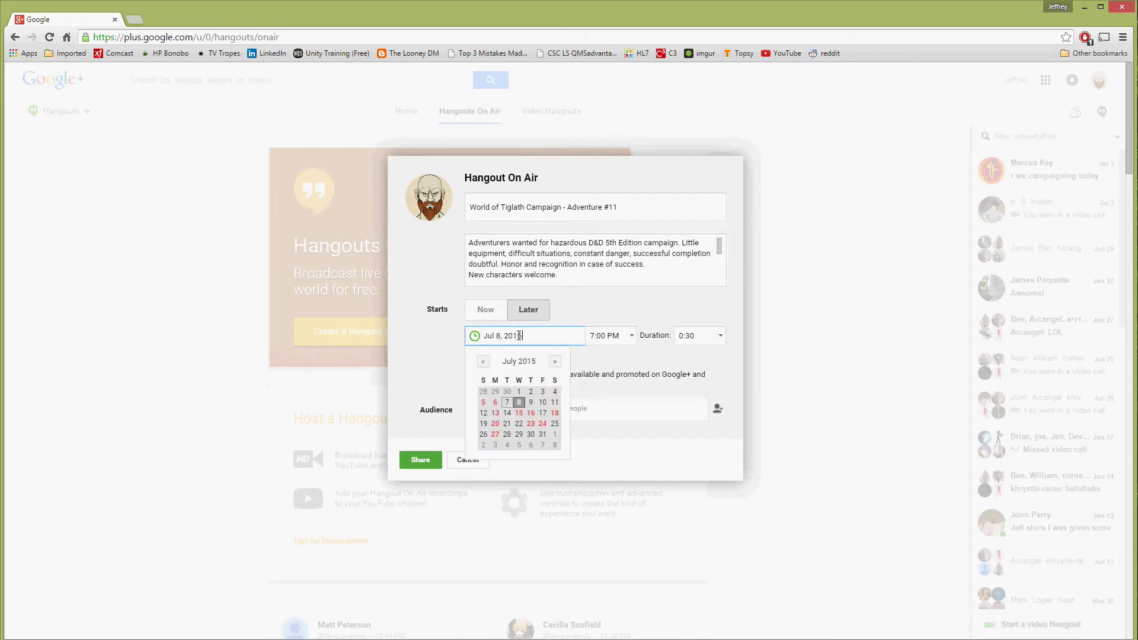
{"action": "left_click", "coordinate": [553, 403]}
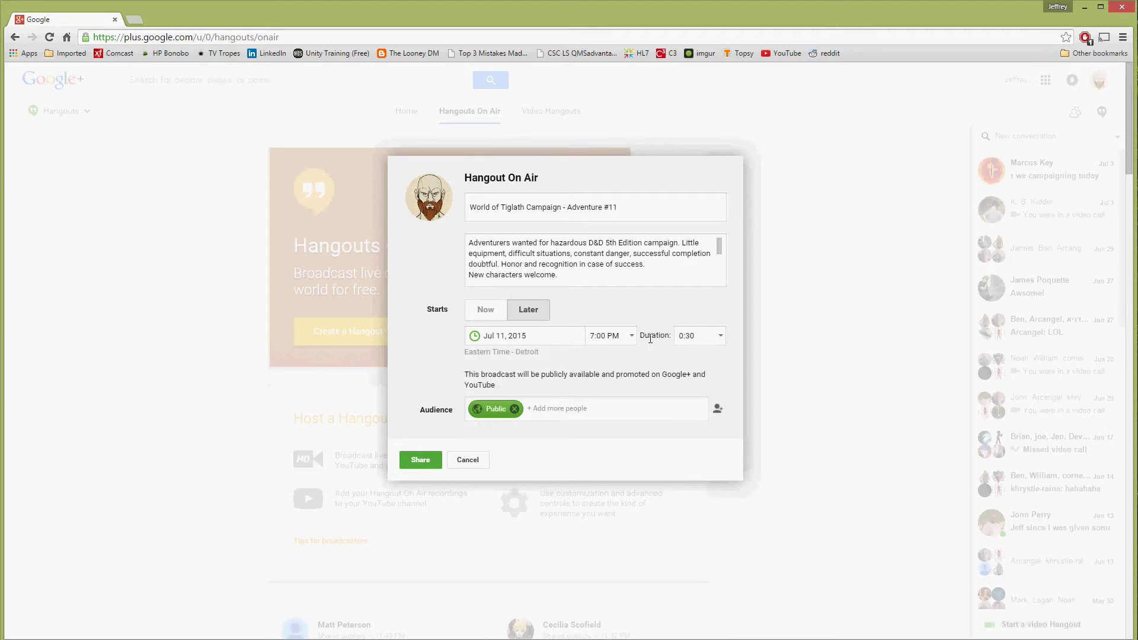
{"action": "left_click", "coordinate": [632, 336]}
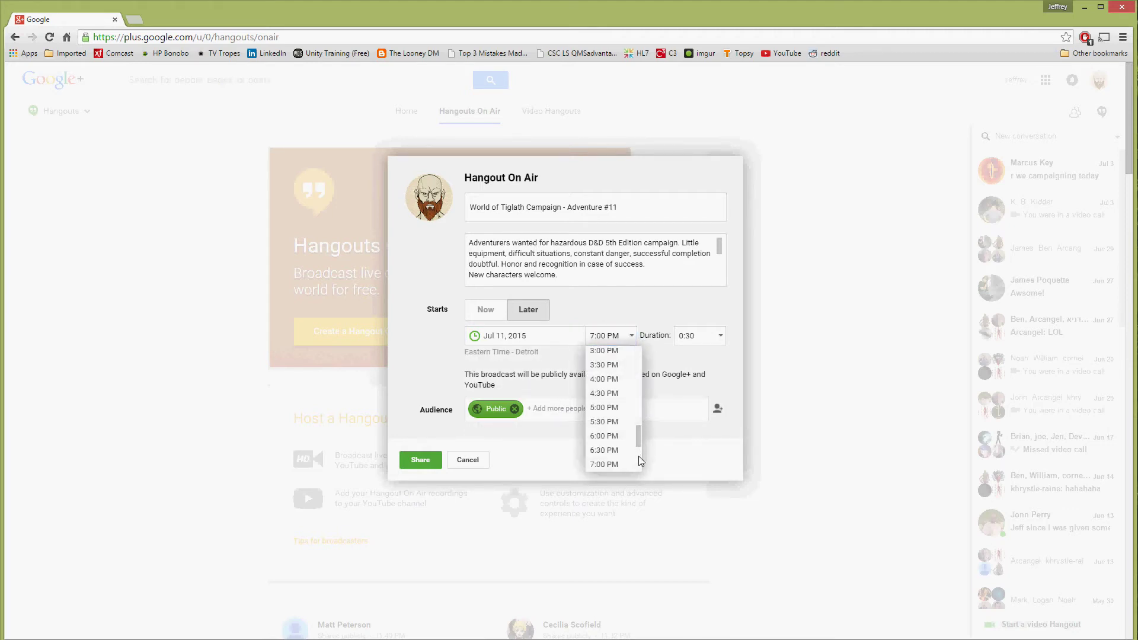
{"action": "scroll", "coordinate": [639, 457], "scroll_direction": "down", "scroll_amount": 3}
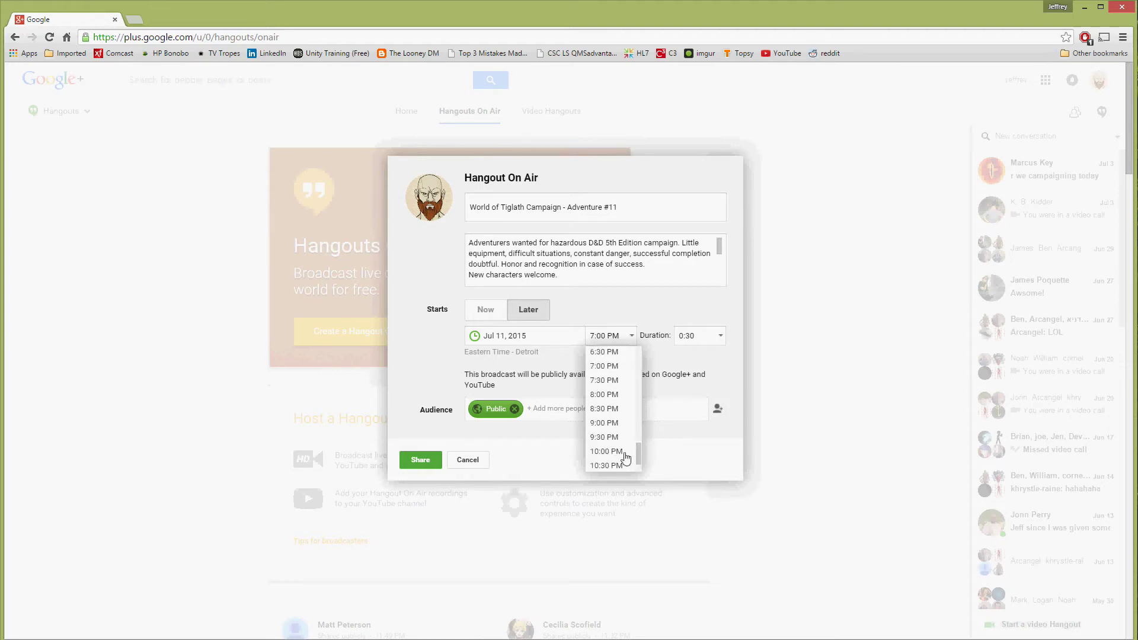
{"action": "left_click", "coordinate": [608, 412]}
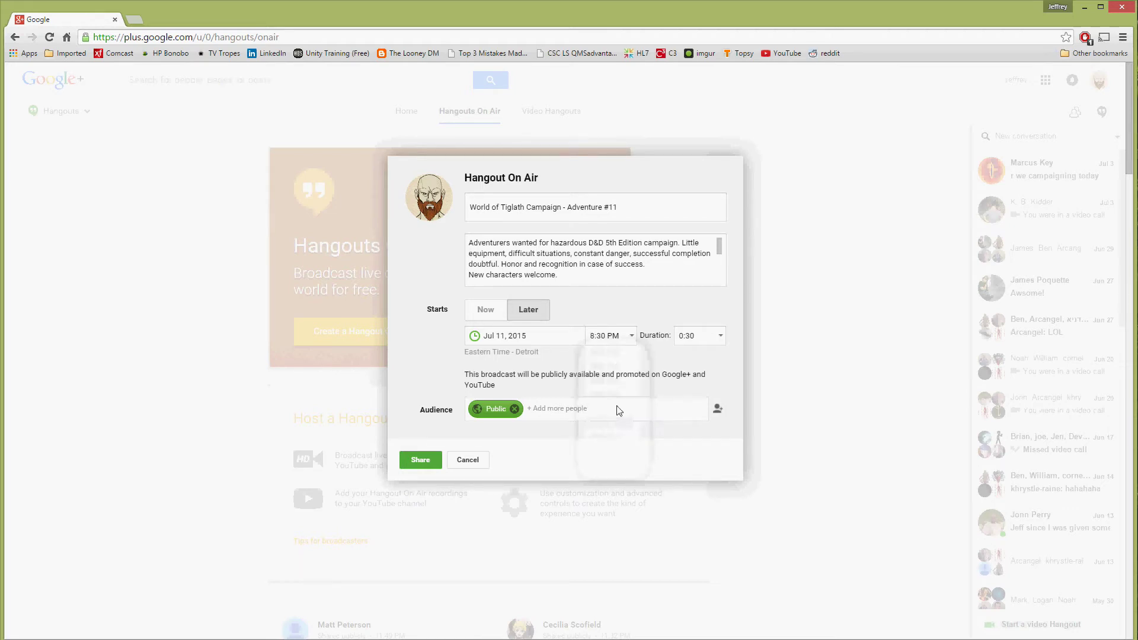
{"action": "left_click", "coordinate": [722, 335]}
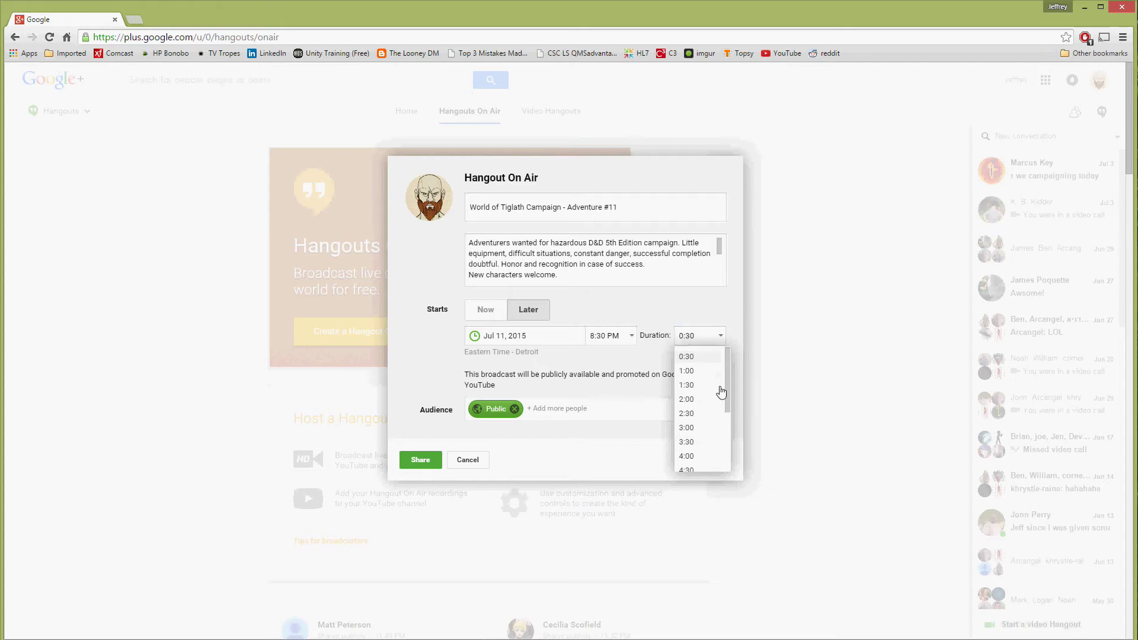
{"action": "left_click_drag", "start_coordinate": [727, 390], "coordinate": [728, 408]}
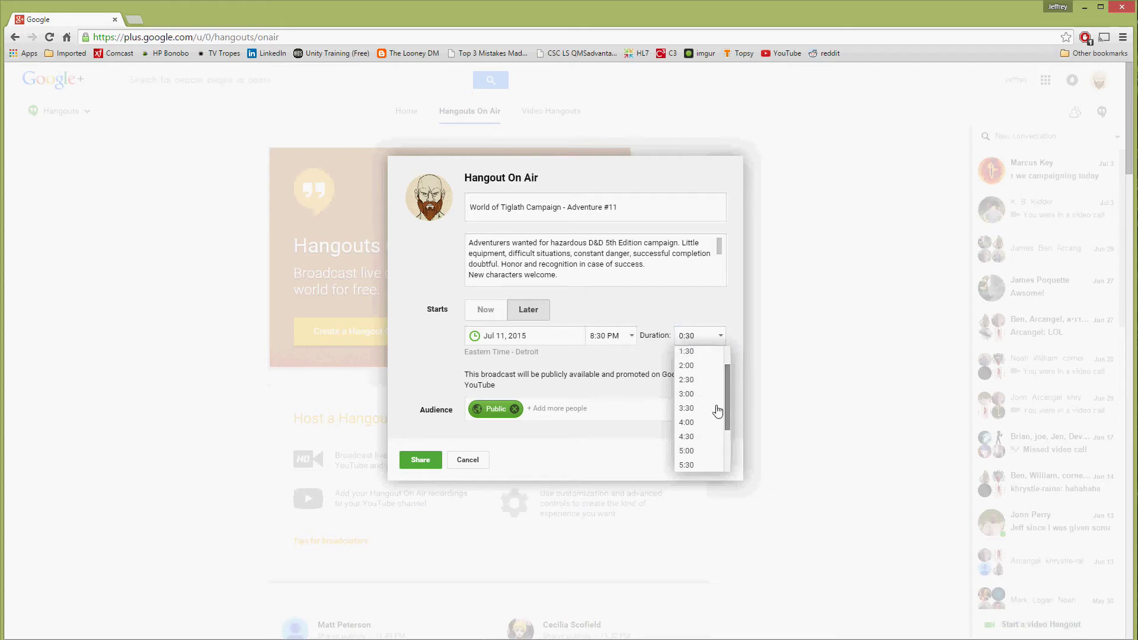
{"action": "left_click", "coordinate": [688, 396]}
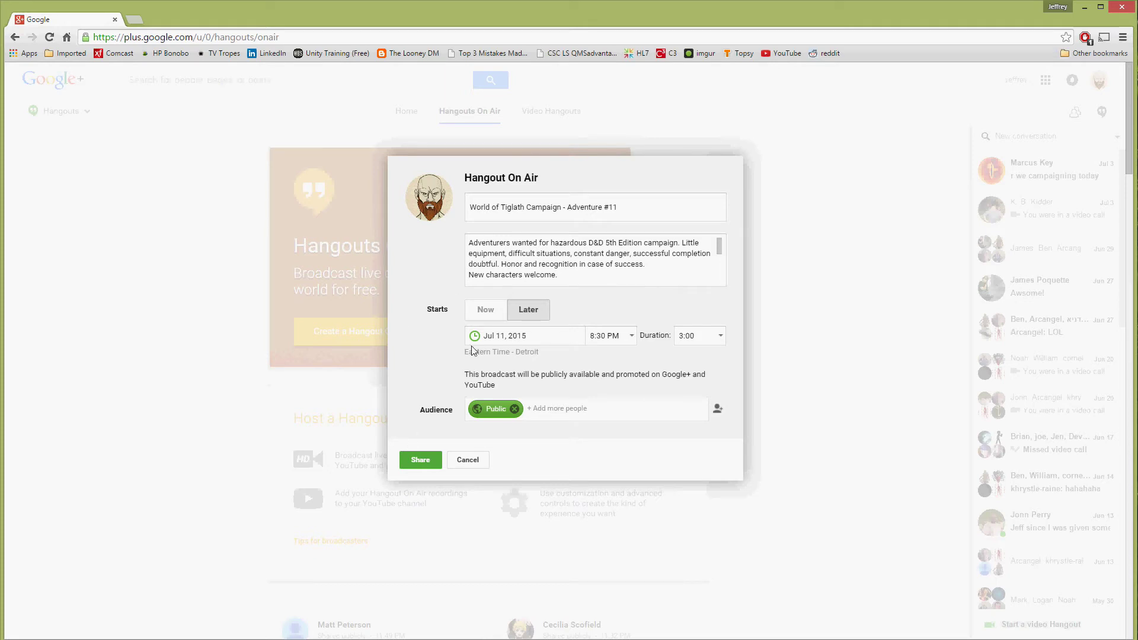
- Replace Public with the World of Tiglath (76) community as the broadcast audience
{"action": "left_click", "coordinate": [514, 410]}
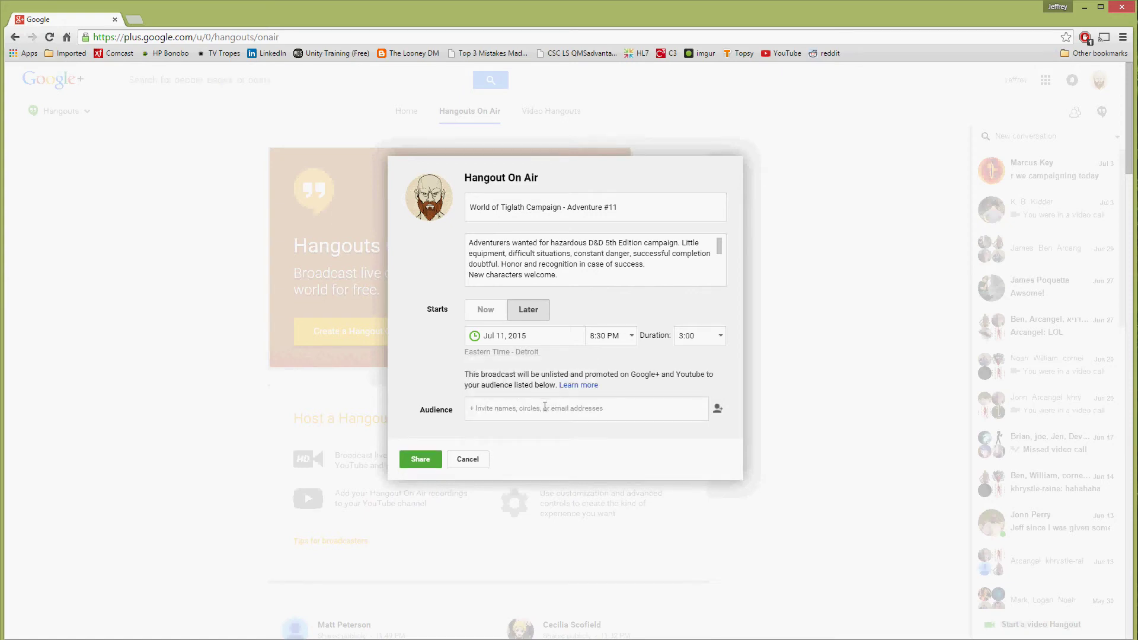
{"action": "left_click", "coordinate": [514, 408]}
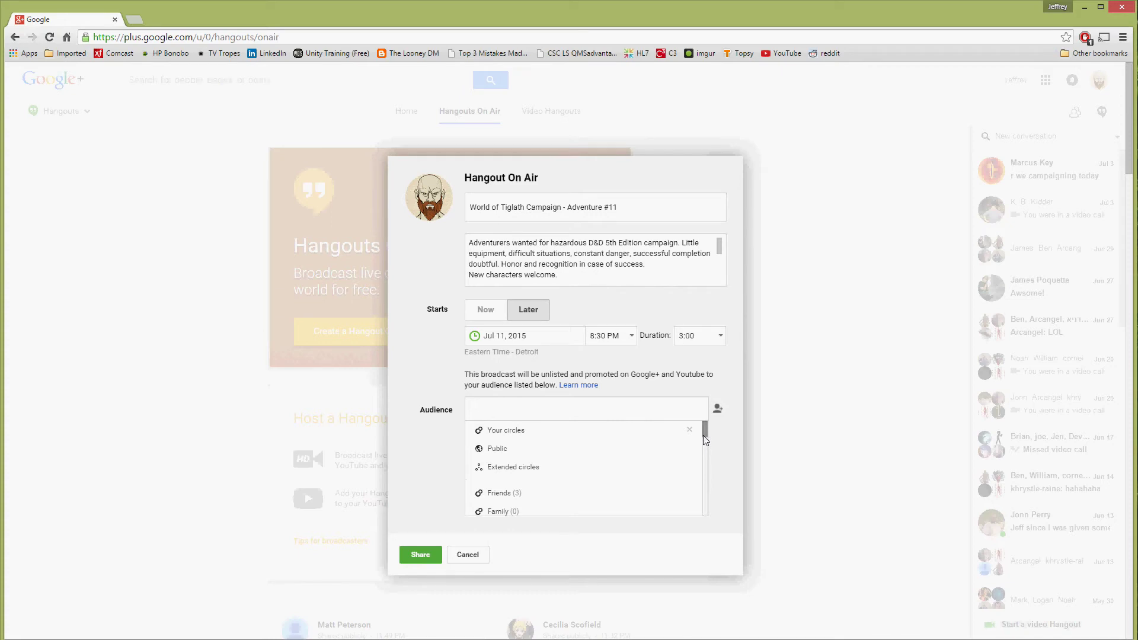
{"action": "left_click_drag", "start_coordinate": [709, 438], "coordinate": [714, 503]}
{"action": "left_click", "coordinate": [504, 465]}
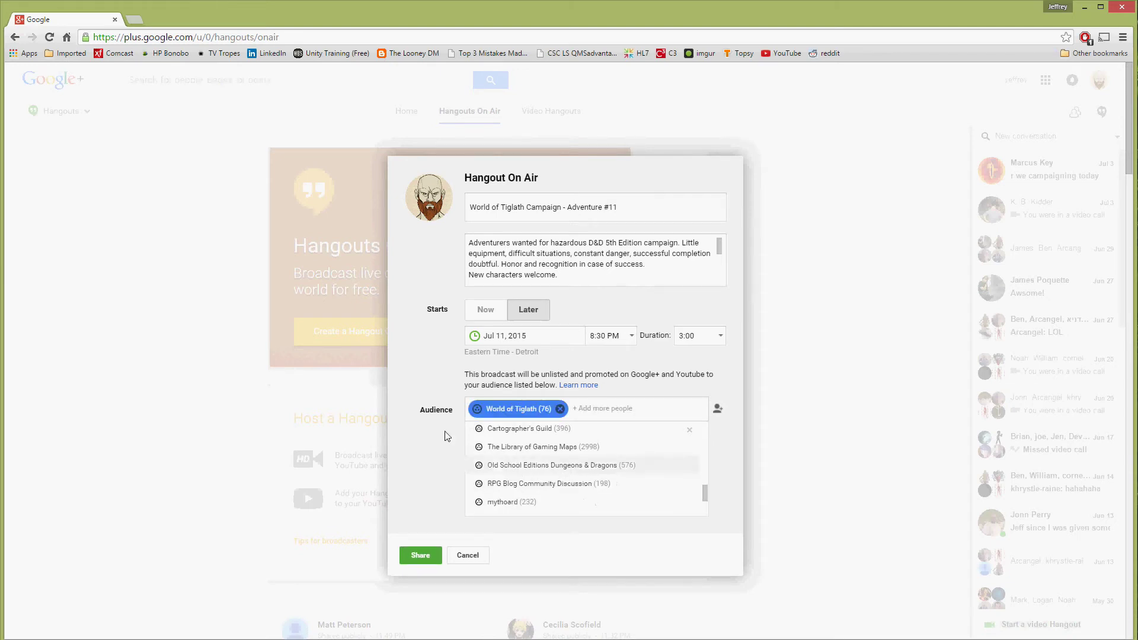
{"action": "left_click", "coordinate": [411, 450]}
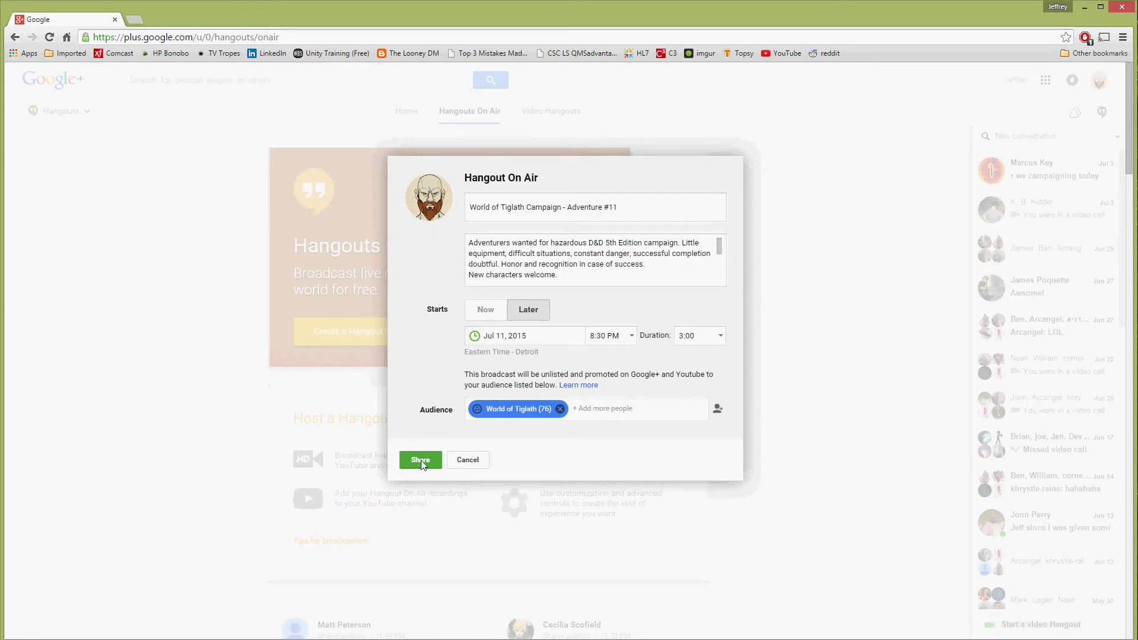
- Share the Adventure #11 broadcast to create its Google+ Events page
{"action": "left_click", "coordinate": [510, 337]}
{"action": "left_click", "coordinate": [422, 461]}
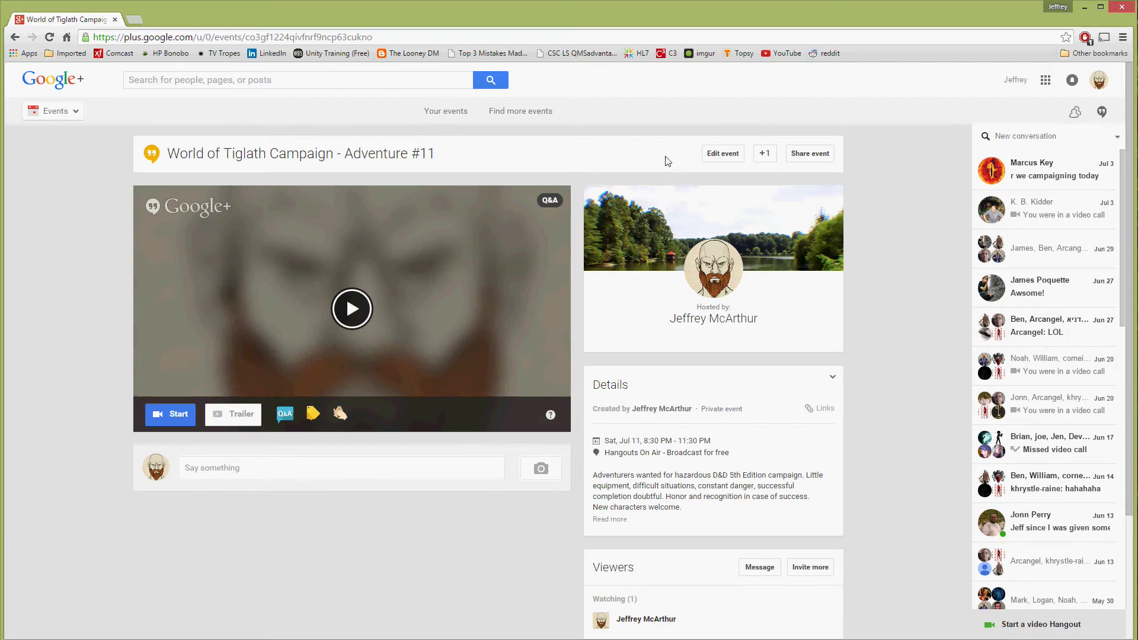
- Upload the dice photo as the event's theme banner and save the event
{"action": "left_click", "coordinate": [724, 154]}
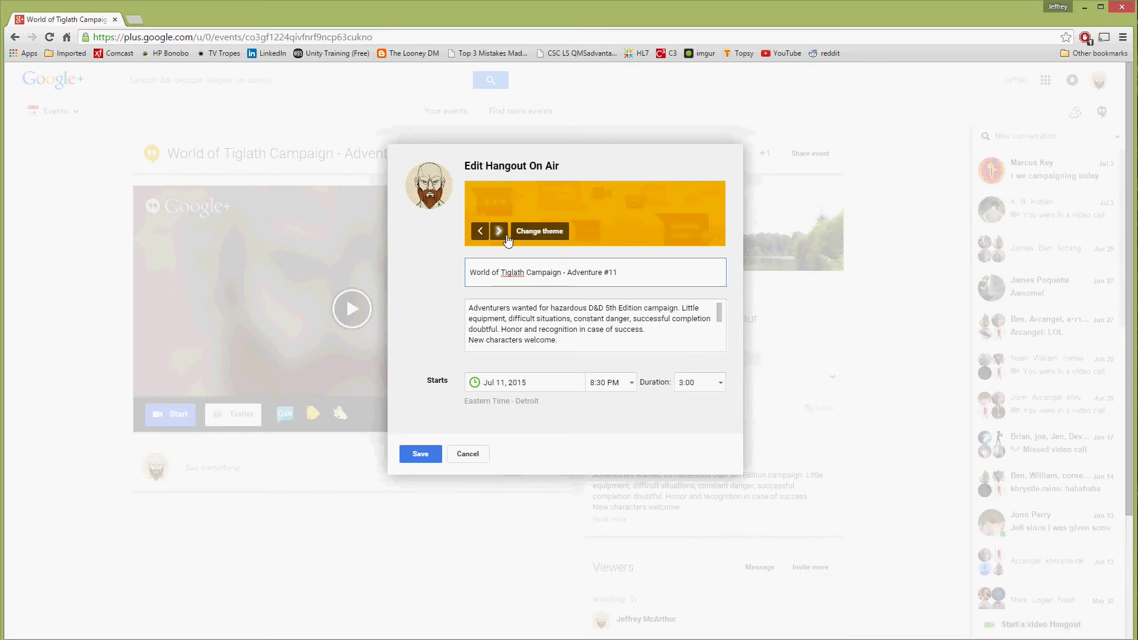
{"action": "left_click", "coordinate": [535, 237]}
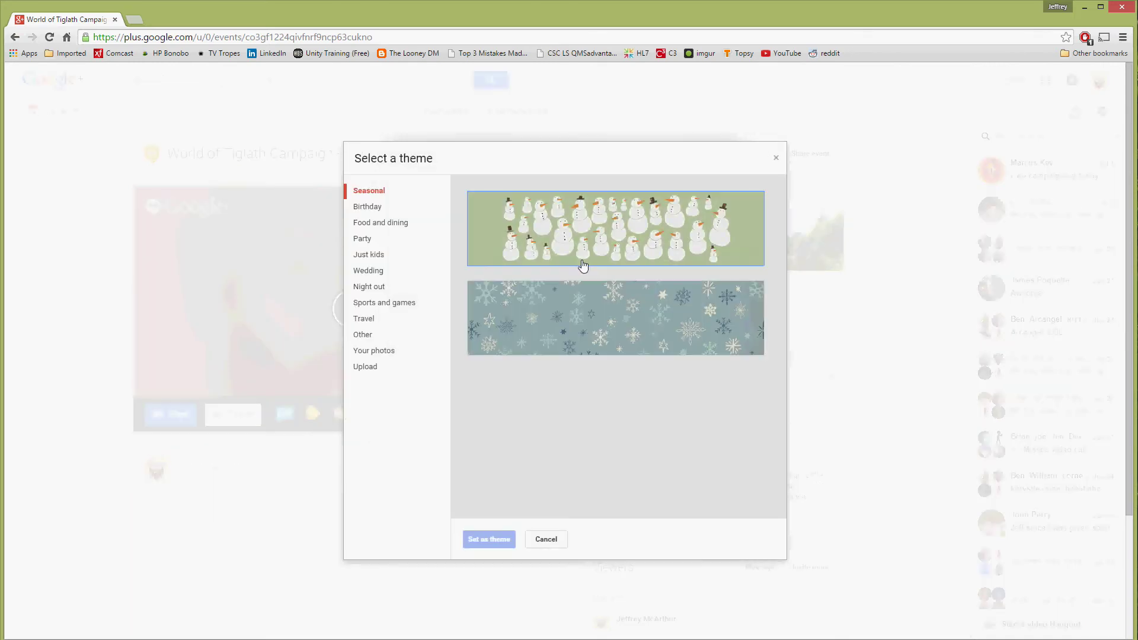
{"action": "left_click", "coordinate": [374, 369]}
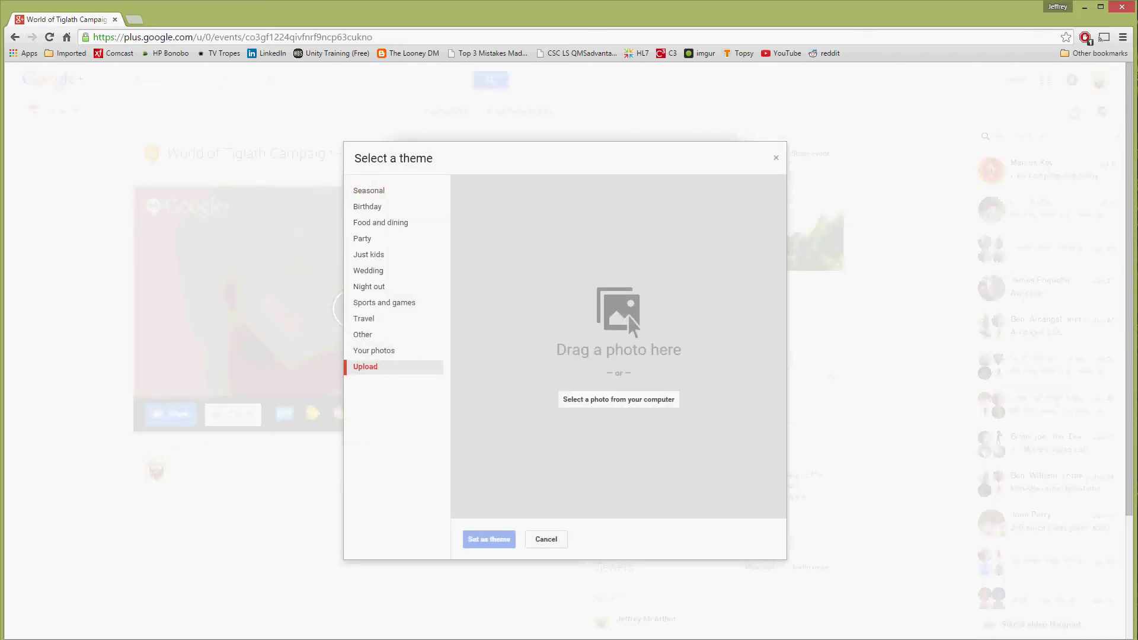
{"action": "left_click_drag", "start_coordinate": [760, 266], "coordinate": [600, 268]}
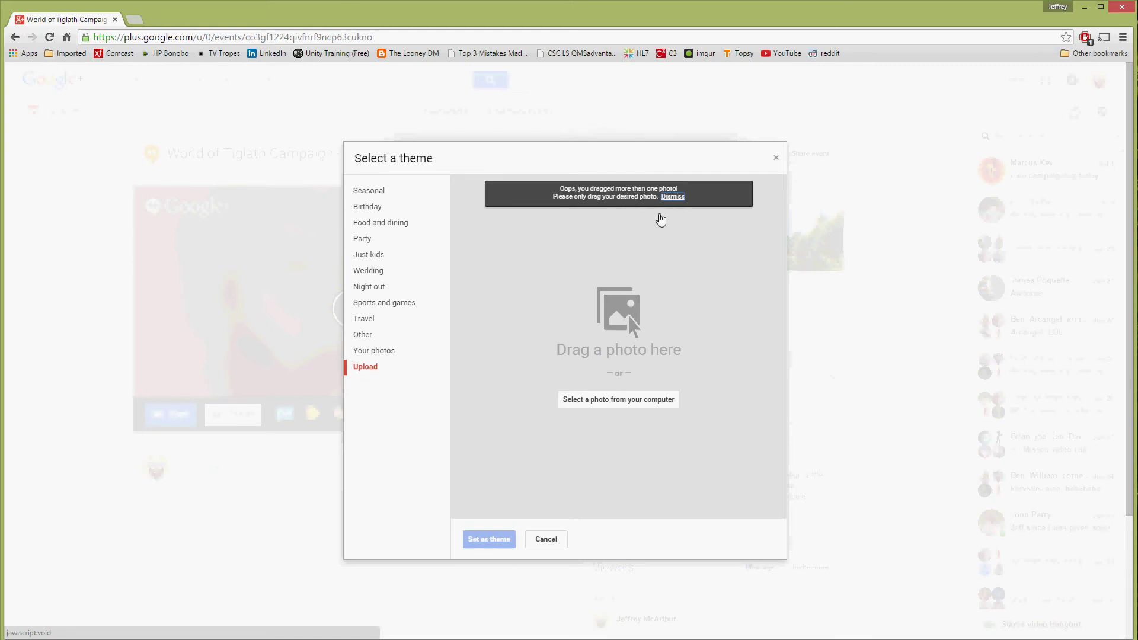
{"action": "left_click", "coordinate": [688, 267]}
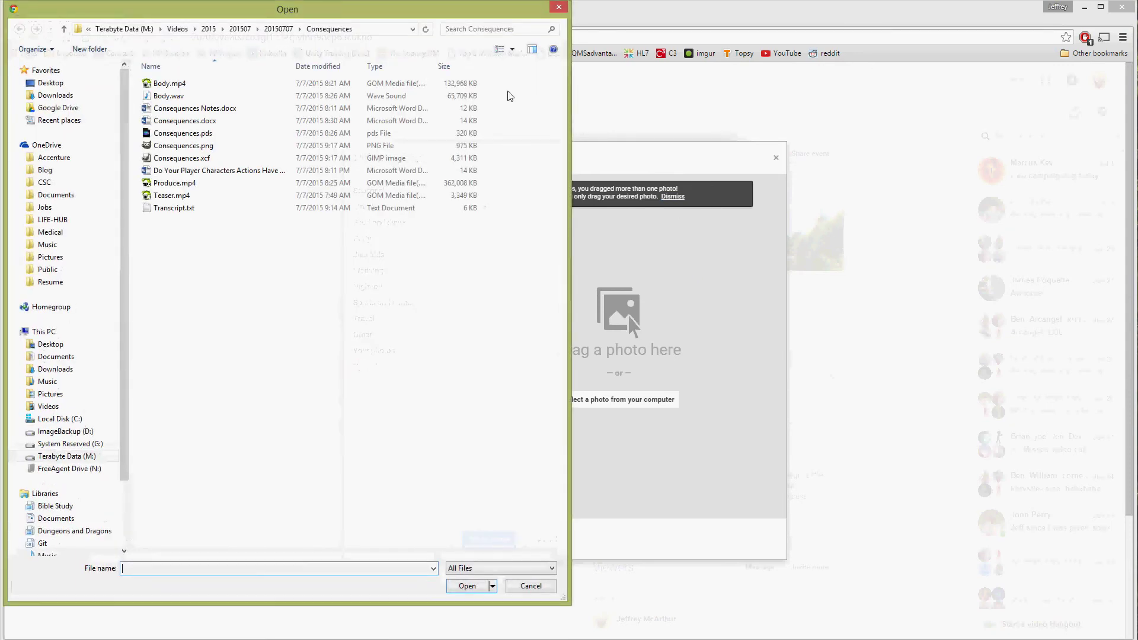
{"action": "left_click", "coordinate": [561, 8]}
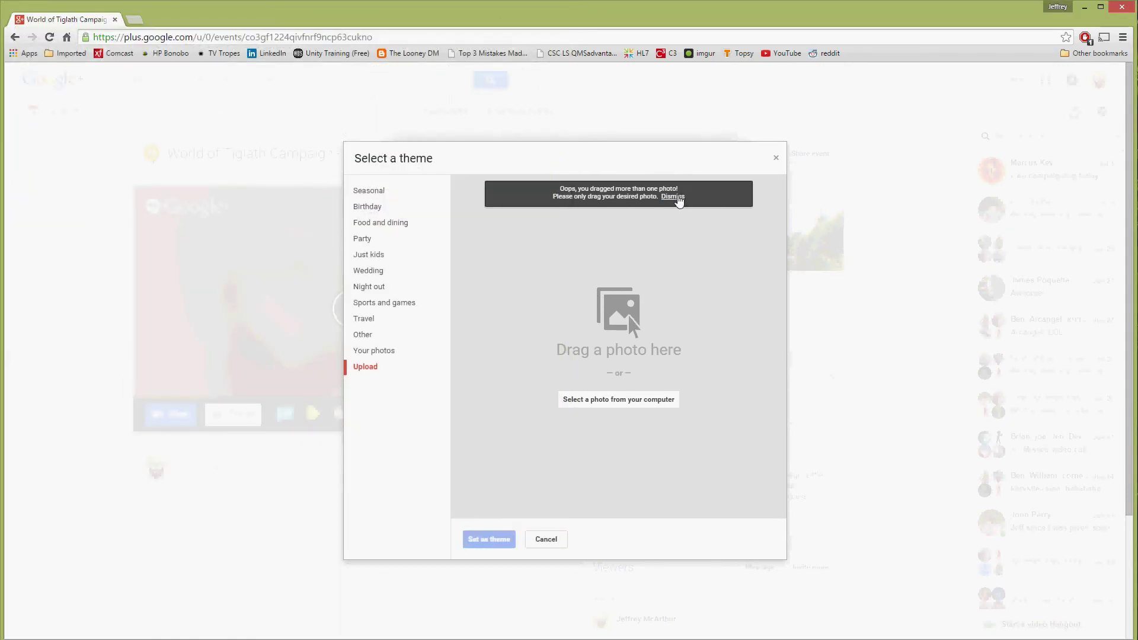
{"action": "left_click", "coordinate": [679, 201]}
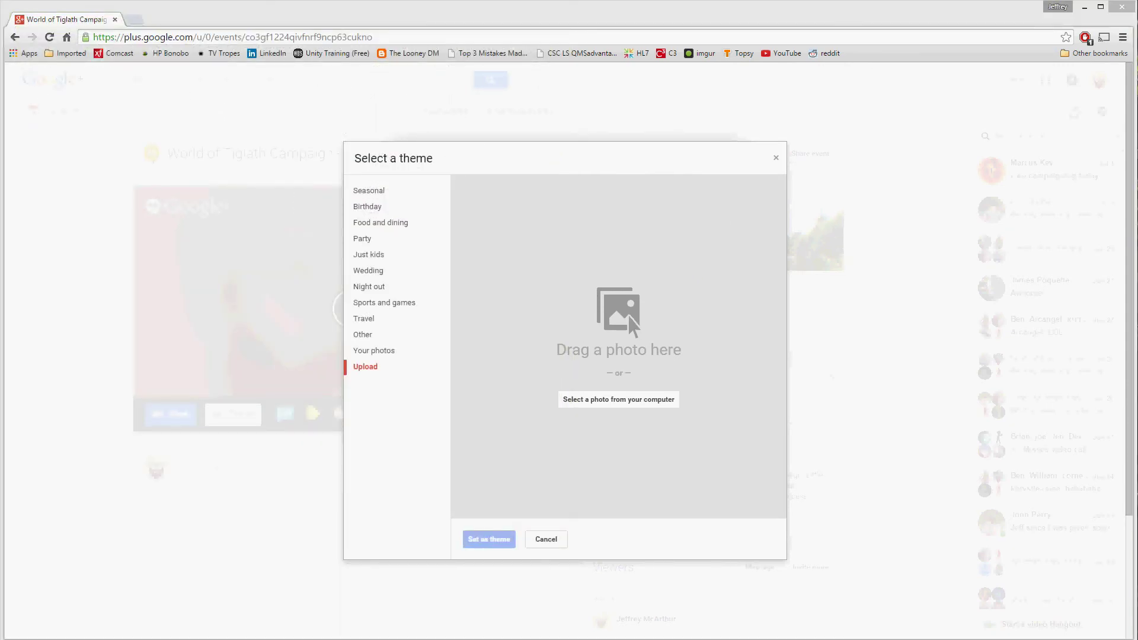
{"action": "left_click_drag", "start_coordinate": [854, 242], "coordinate": [617, 237]}
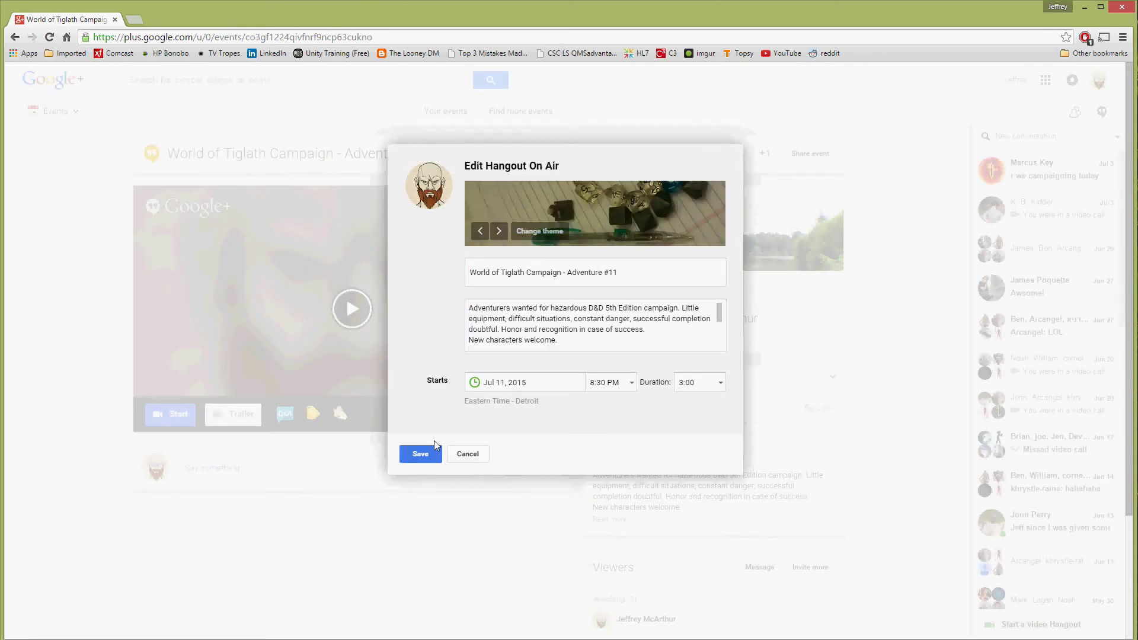
{"action": "left_click", "coordinate": [425, 452]}
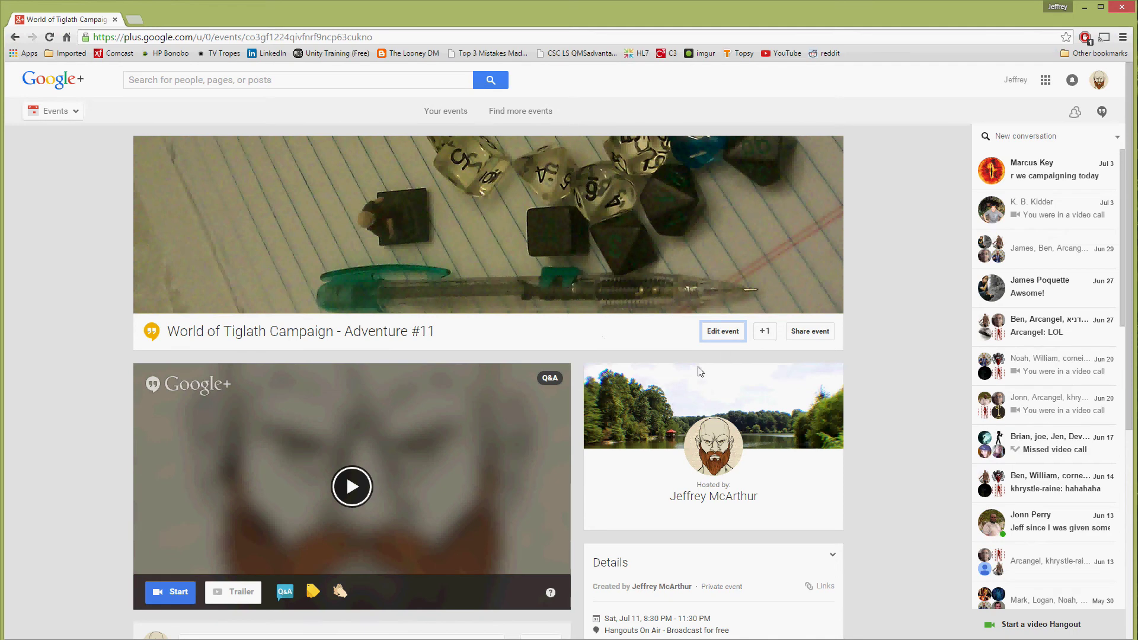
- Show the account's own uploaded YouTube videos in the trailer picker
{"action": "scroll", "coordinate": [798, 379], "scroll_direction": "down", "scroll_amount": 3}
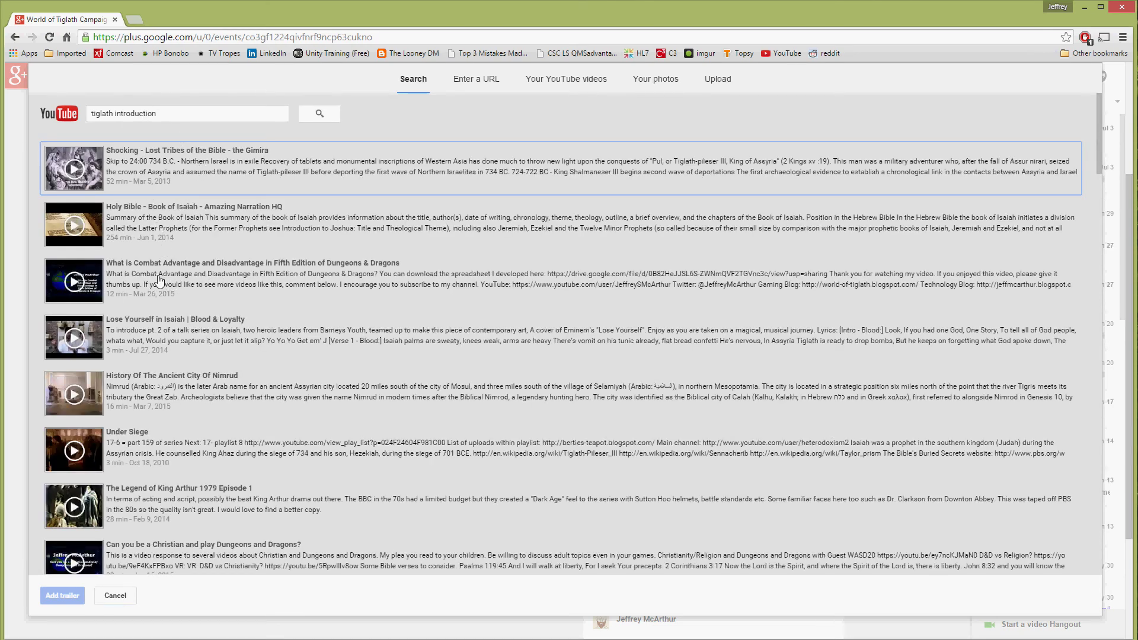
{"action": "scroll", "coordinate": [185, 323], "scroll_direction": "down", "scroll_amount": 2}
{"action": "scroll", "coordinate": [185, 336], "scroll_direction": "down", "scroll_amount": 2}
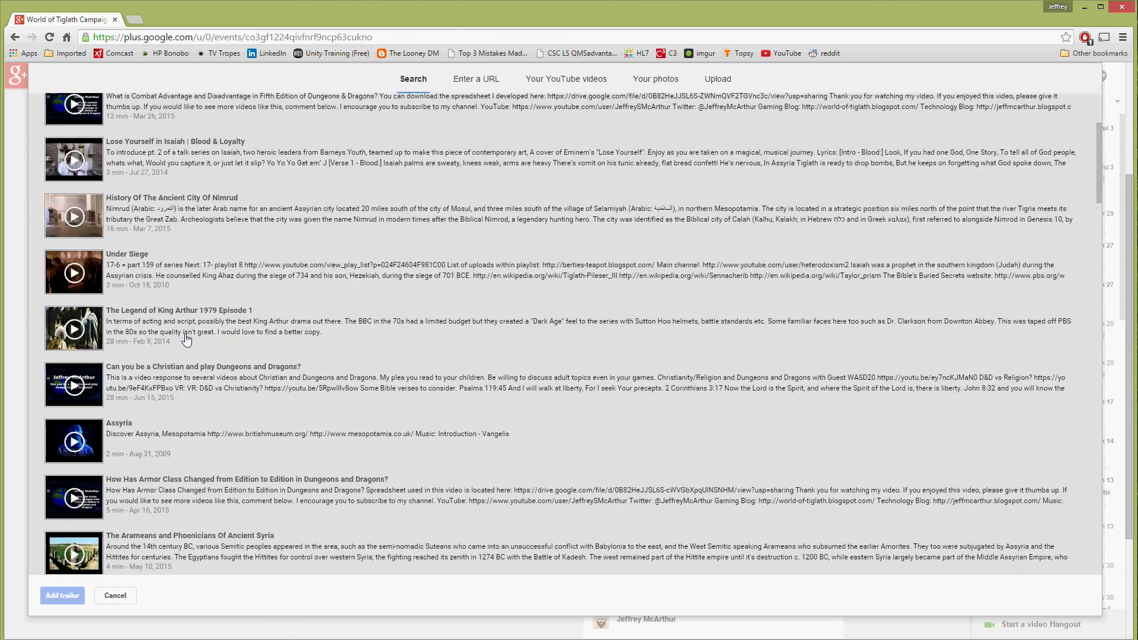
{"action": "scroll", "coordinate": [185, 340], "scroll_direction": "down", "scroll_amount": 8}
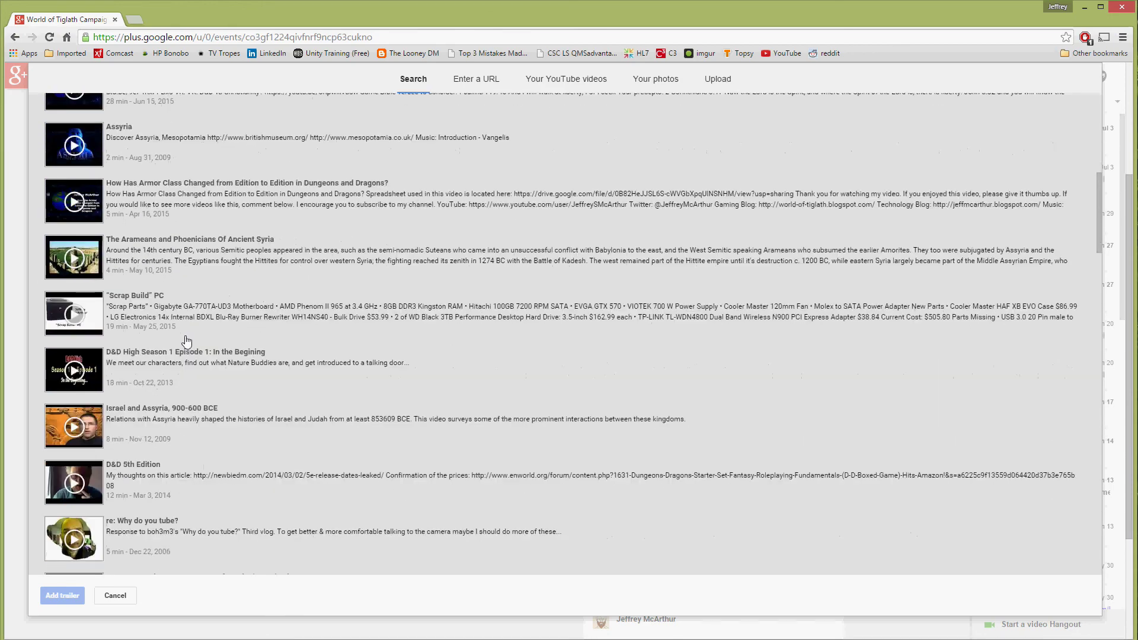
{"action": "scroll", "coordinate": [186, 335], "scroll_direction": "up", "scroll_amount": 14}
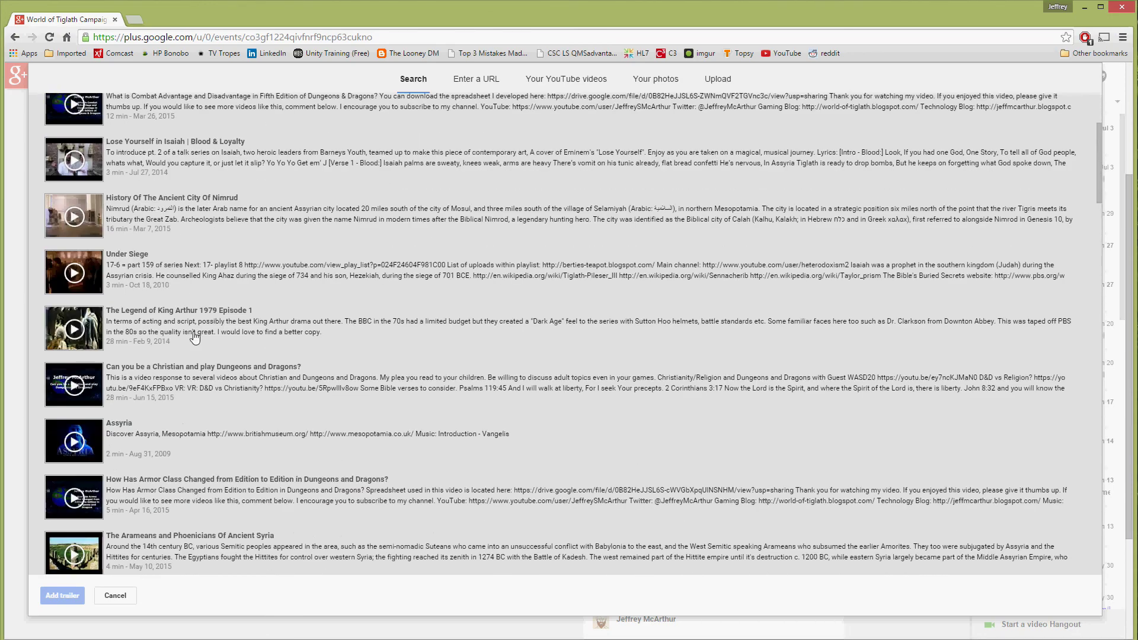
{"action": "left_click", "coordinate": [556, 83]}
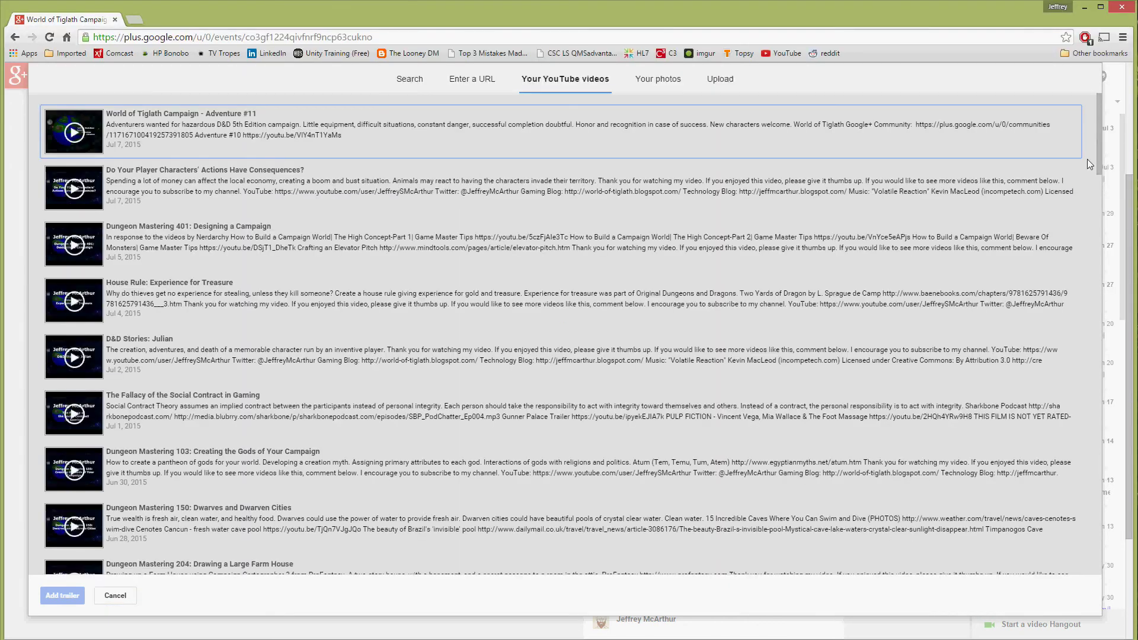
- Scroll through your YouTube uploads and select the 'Introduction to the World of Tiglath' video
{"action": "left_click_drag", "start_coordinate": [1099, 160], "coordinate": [1102, 572]}
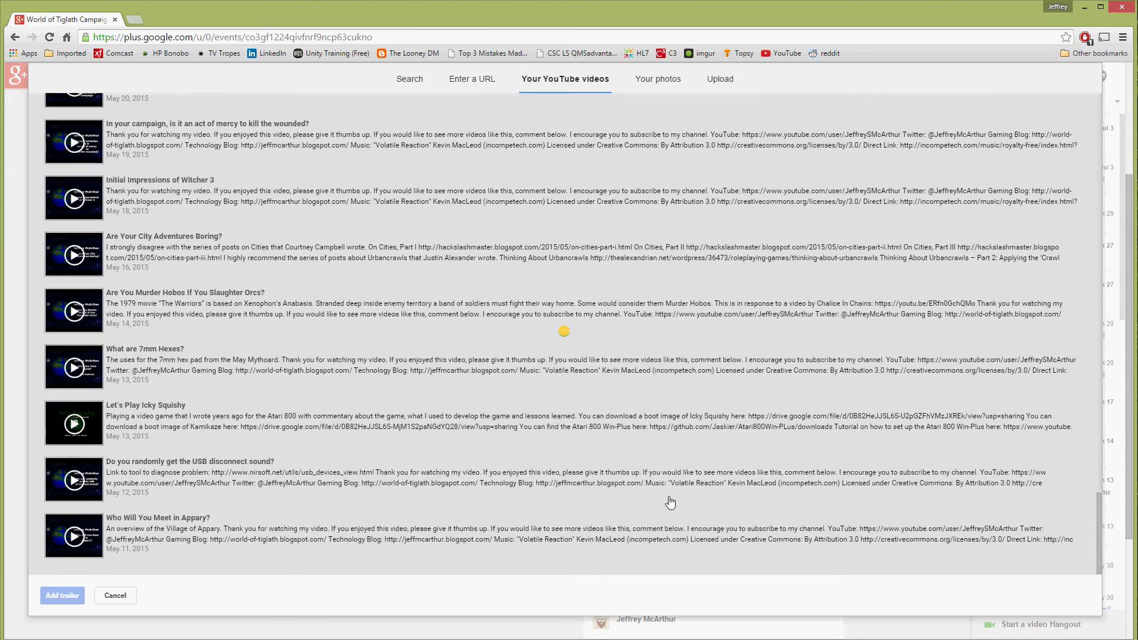
{"action": "scroll", "coordinate": [670, 503], "scroll_direction": "down", "scroll_amount": 15}
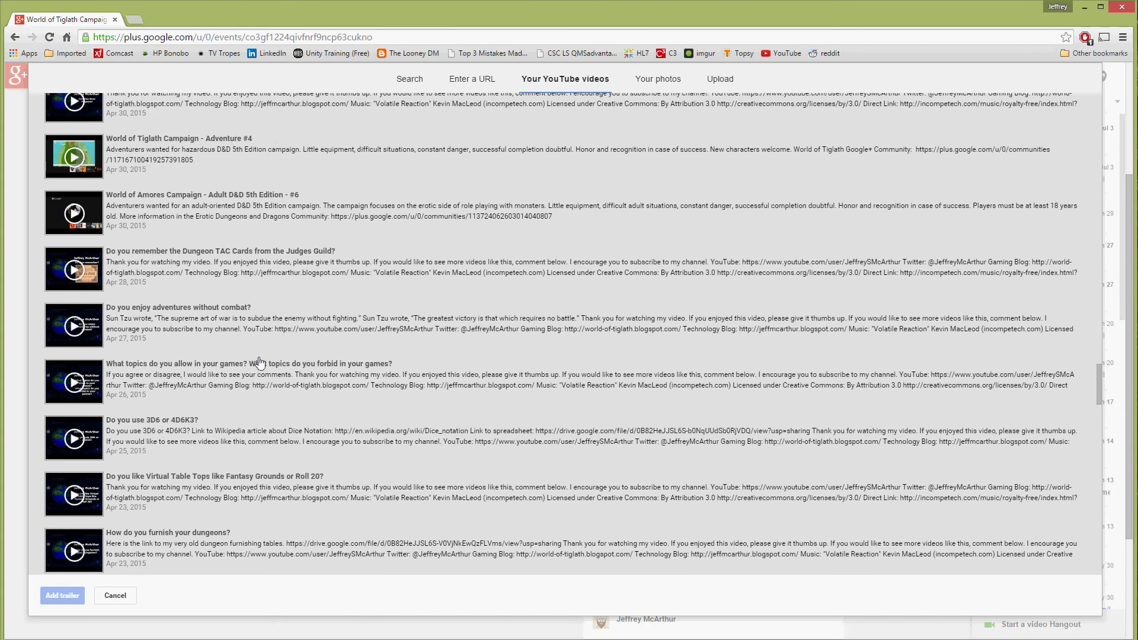
{"action": "scroll", "coordinate": [260, 362], "scroll_direction": "down", "scroll_amount": 10}
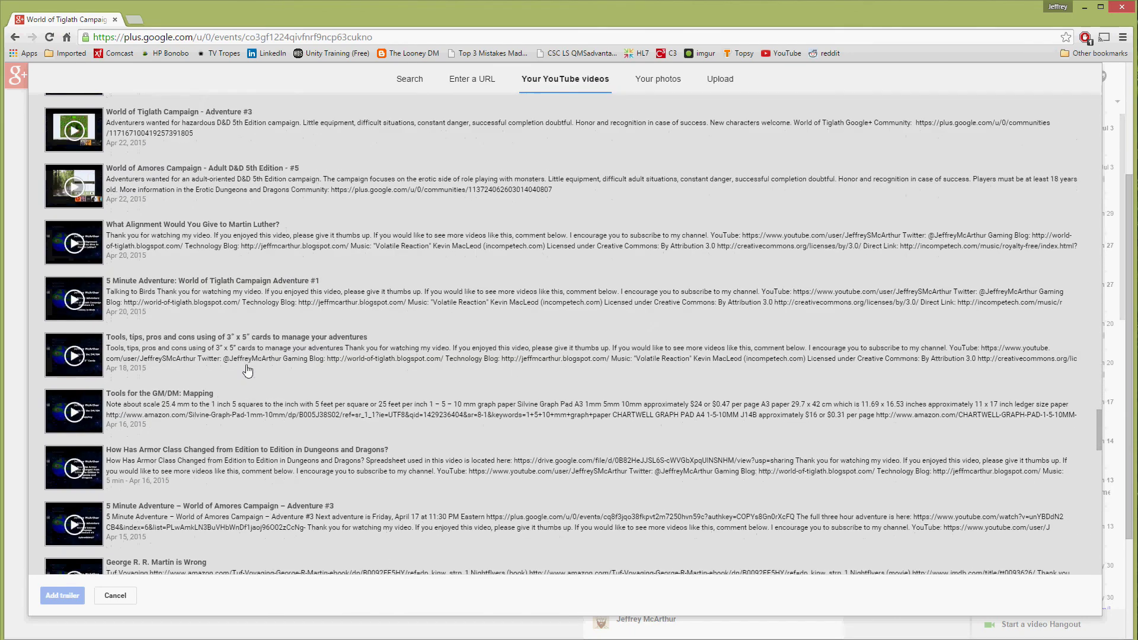
{"action": "scroll", "coordinate": [247, 370], "scroll_direction": "down", "scroll_amount": 3}
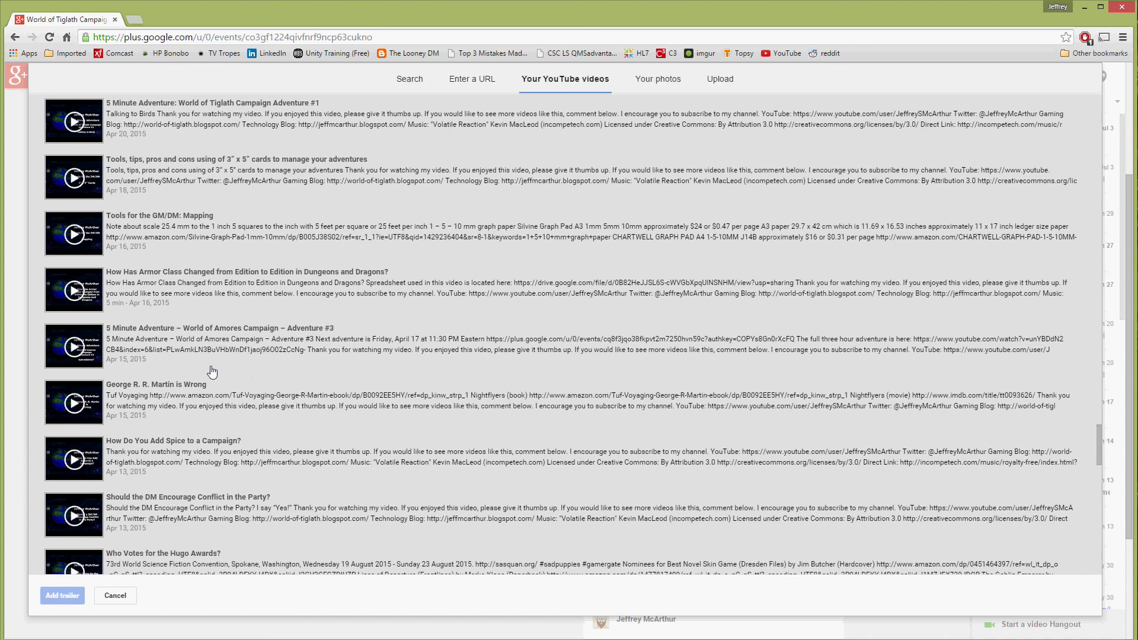
{"action": "scroll", "coordinate": [220, 372], "scroll_direction": "down", "scroll_amount": 5}
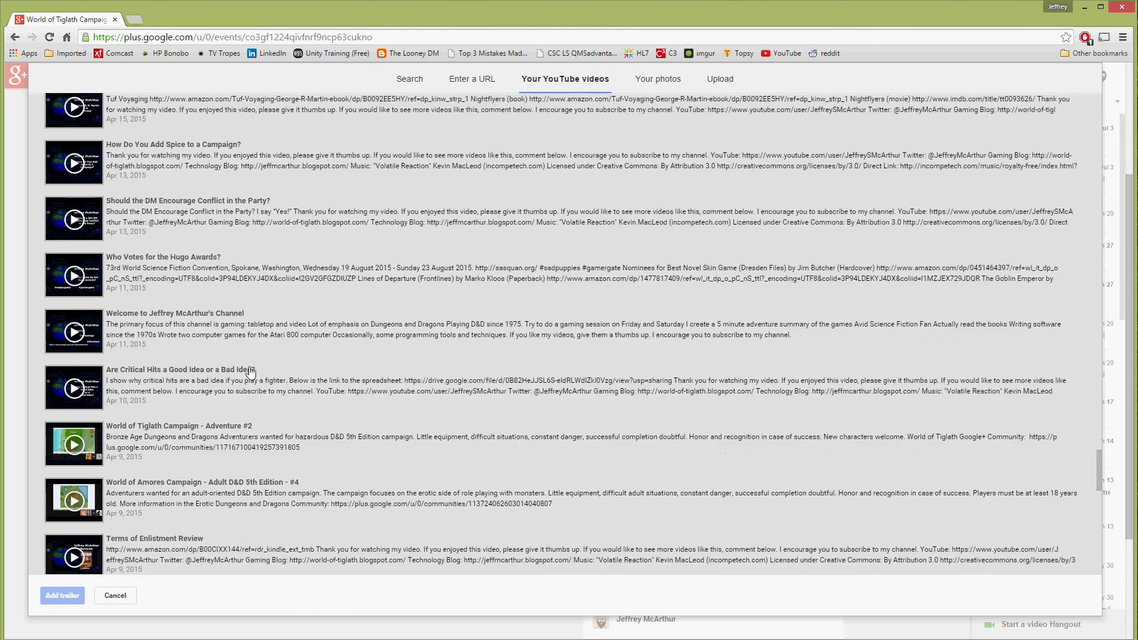
{"action": "scroll", "coordinate": [181, 353], "scroll_direction": "down", "scroll_amount": 2}
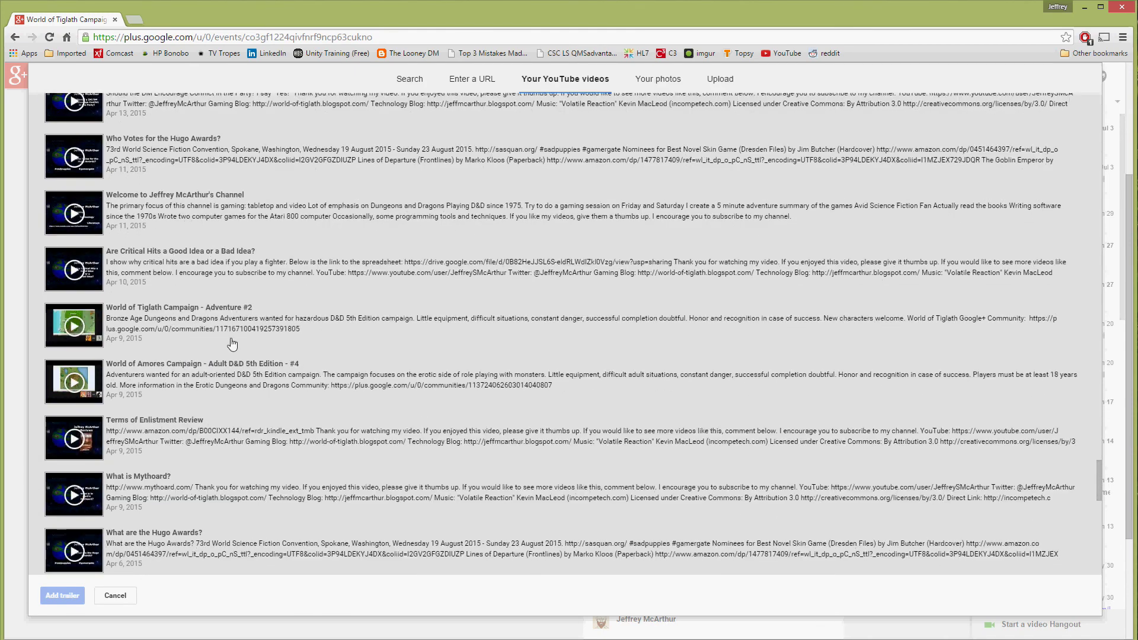
{"action": "scroll", "coordinate": [231, 345], "scroll_direction": "down", "scroll_amount": 8}
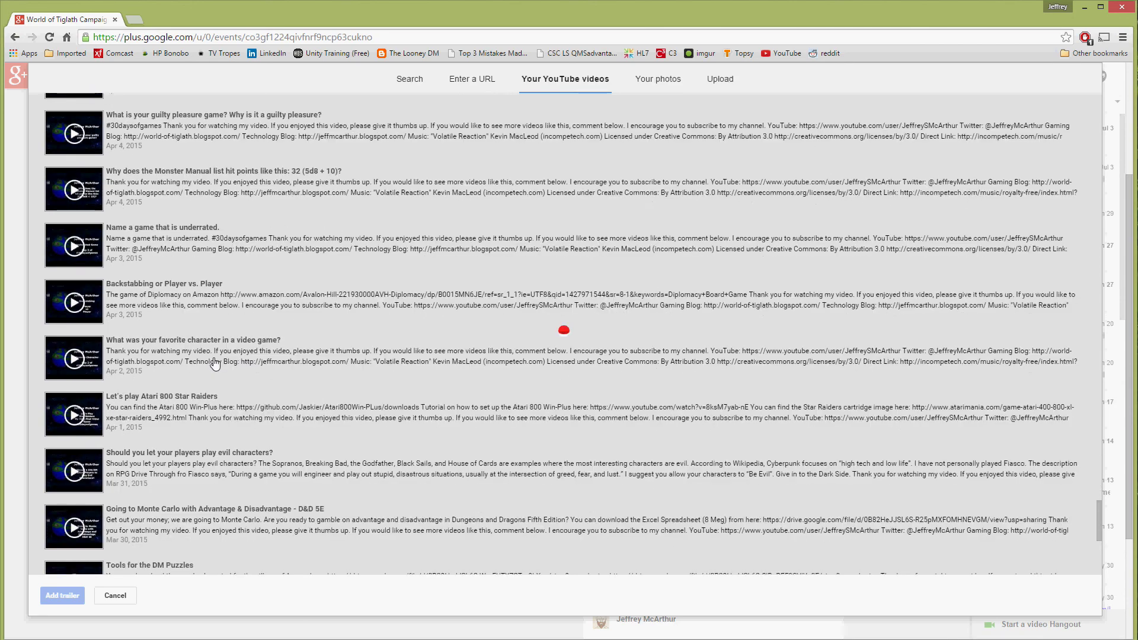
{"action": "scroll", "coordinate": [216, 364], "scroll_direction": "down", "scroll_amount": 4}
{"action": "scroll", "coordinate": [215, 364], "scroll_direction": "down", "scroll_amount": 2}
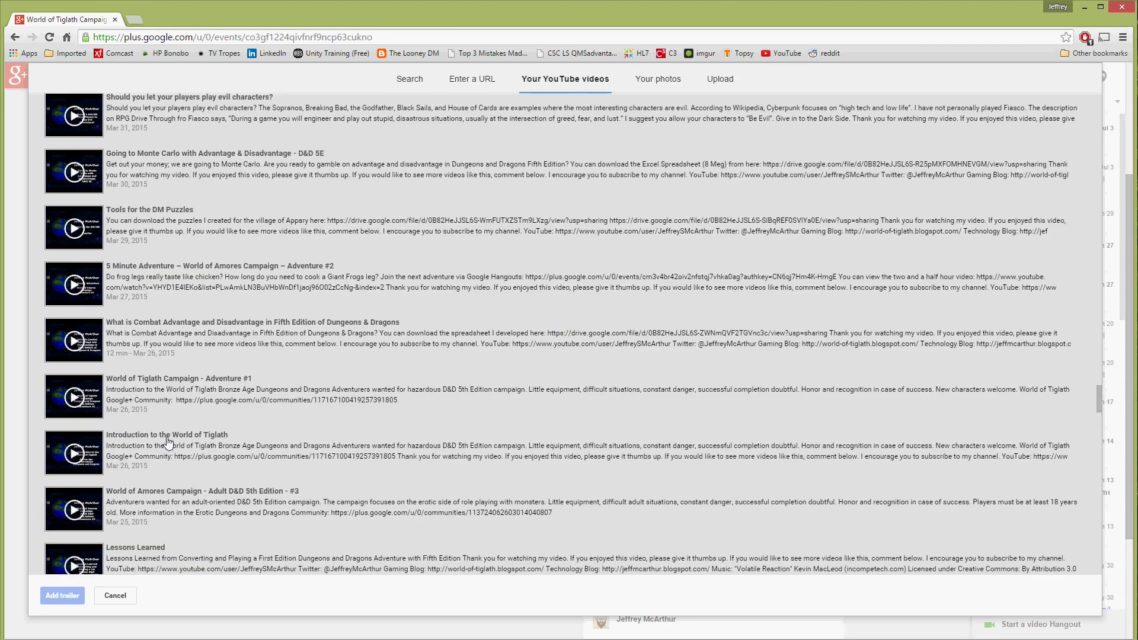
{"action": "left_click", "coordinate": [168, 445]}
- Add the Tiglath introduction video as the Adventure #11 trailer and check it on the event page
{"action": "left_click", "coordinate": [63, 596]}
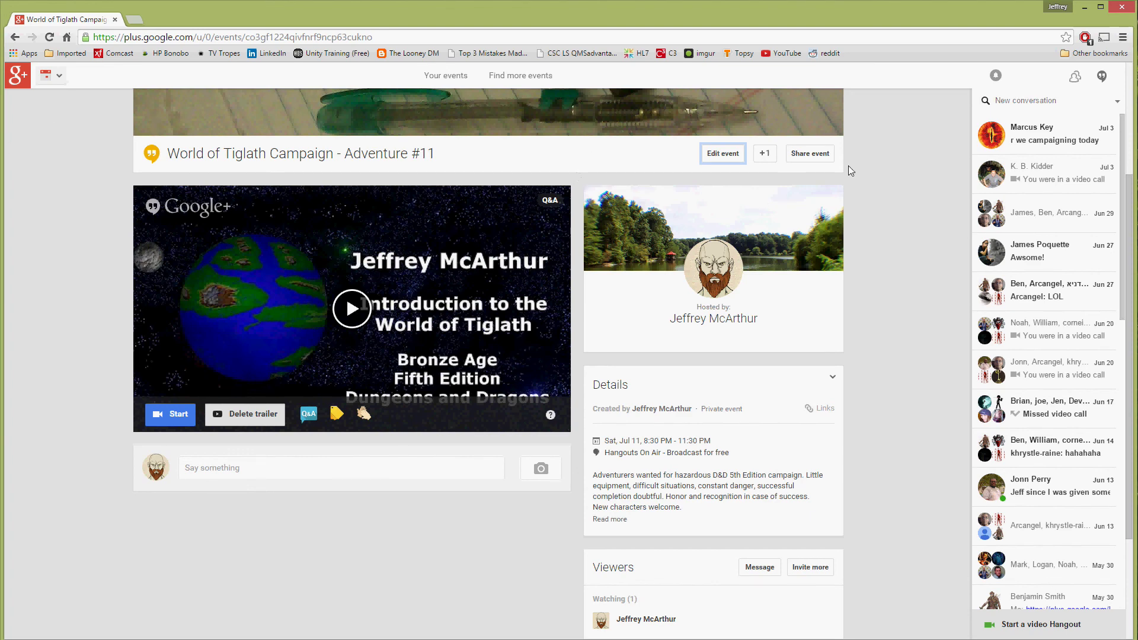
{"action": "scroll", "coordinate": [888, 268], "scroll_direction": "up", "scroll_amount": 3}
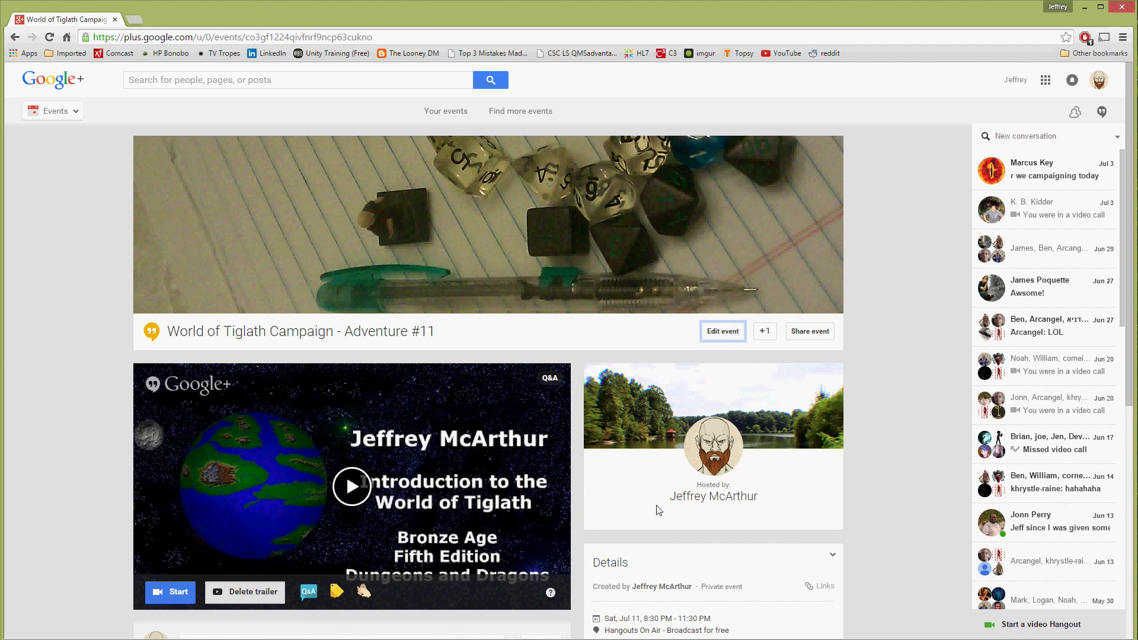
{"action": "scroll", "coordinate": [890, 445], "scroll_direction": "down", "scroll_amount": 3}
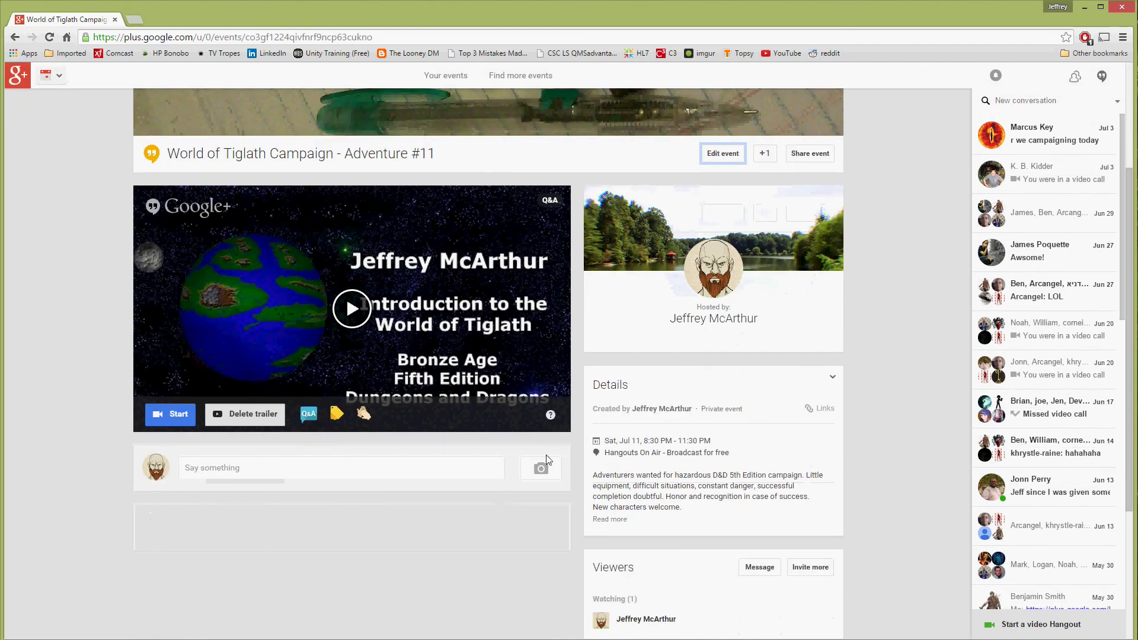